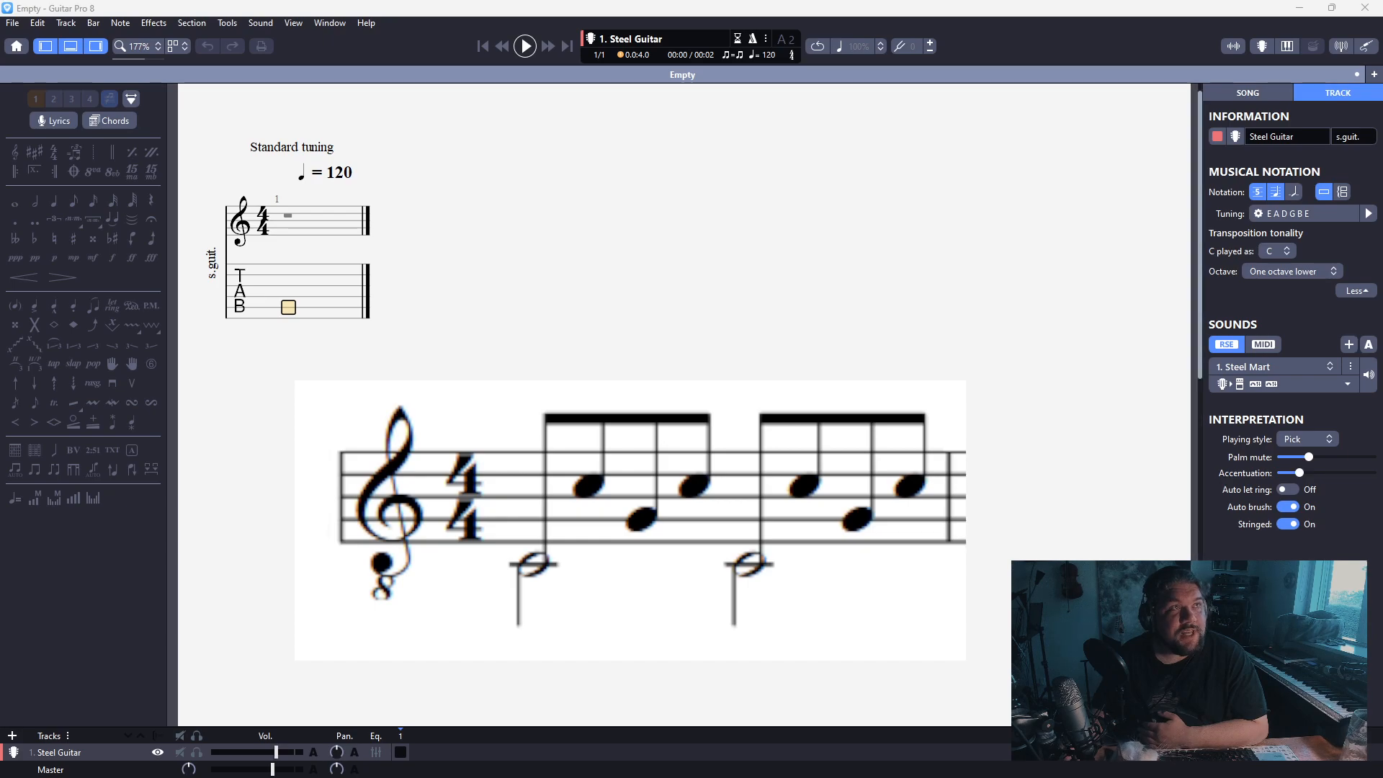
# Turn off multivoice editing and set the Steel Guitar track's transposition octave to Same octave
pyautogui.click(288, 298)
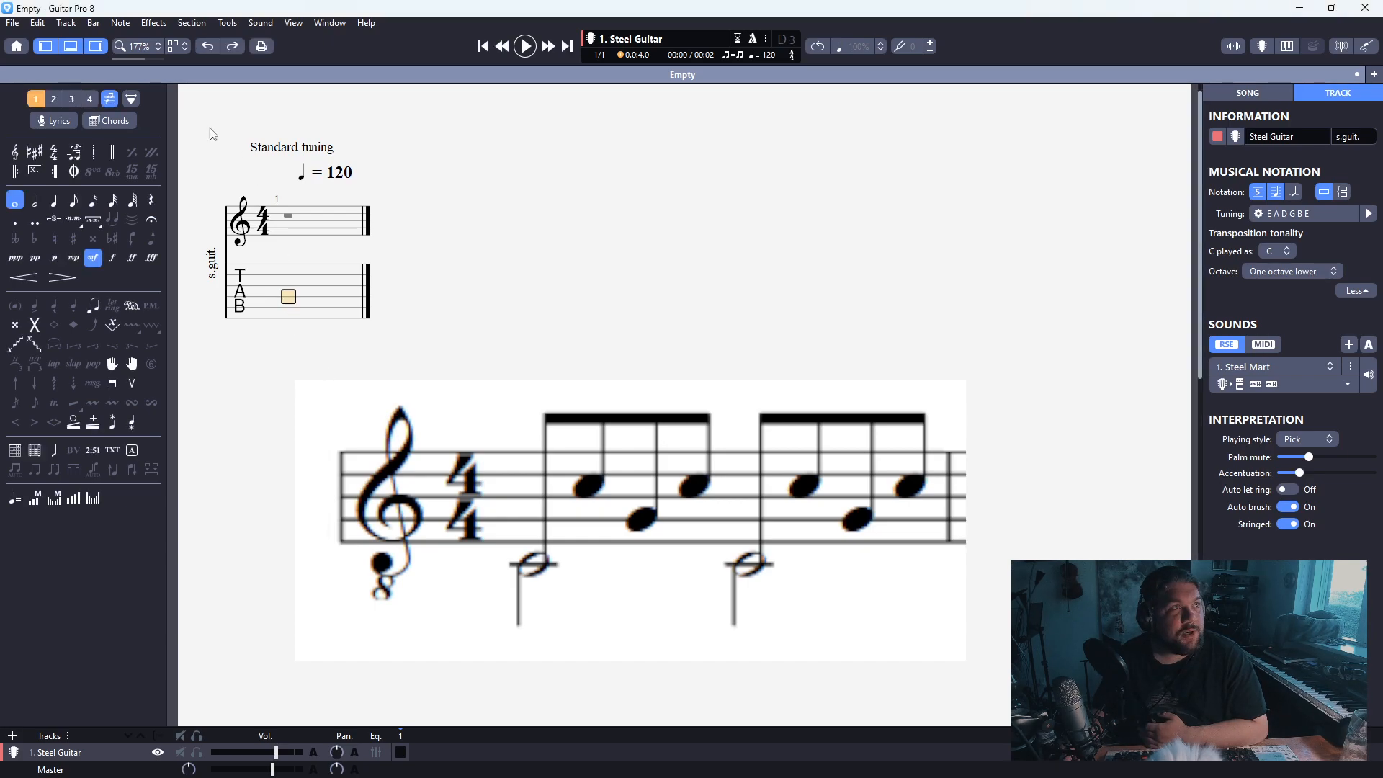
pyautogui.click(110, 98)
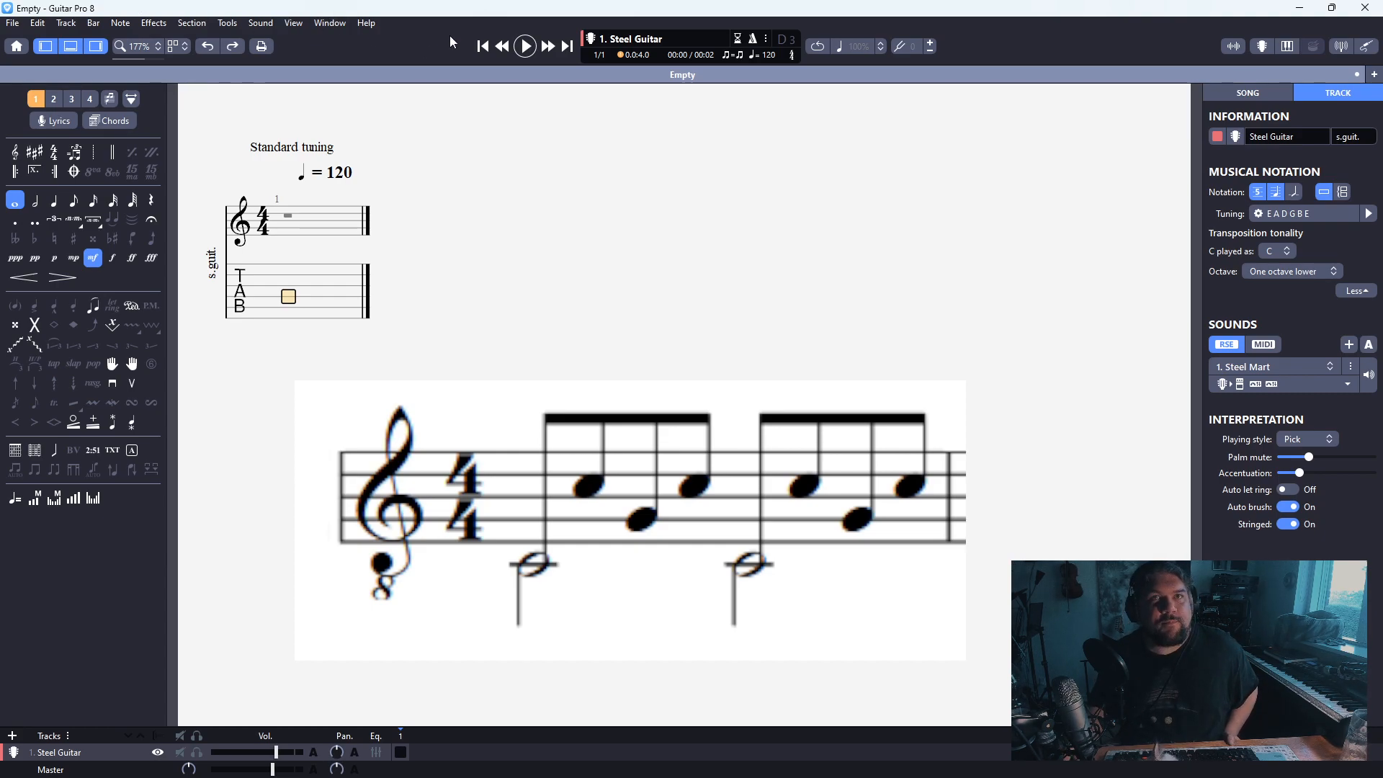
pyautogui.click(1293, 272)
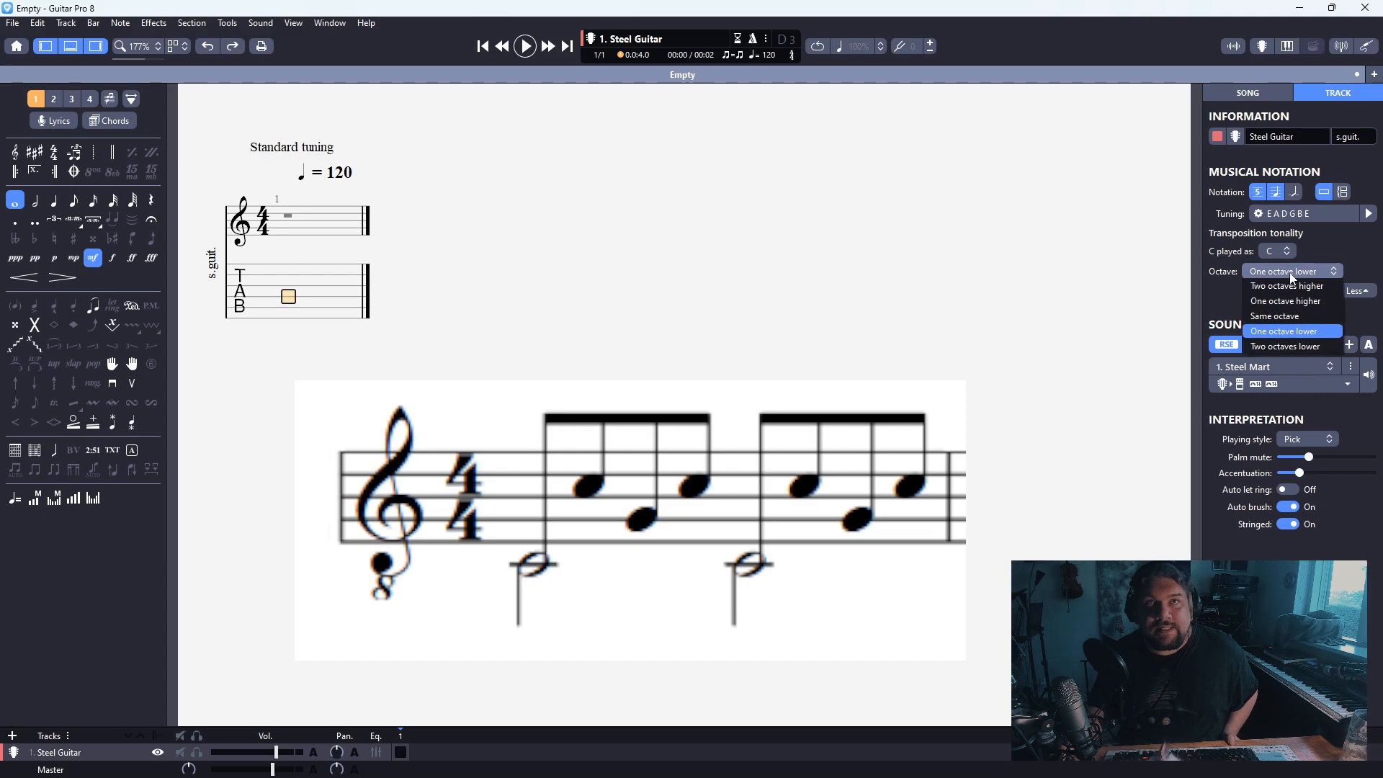
pyautogui.click(1290, 274)
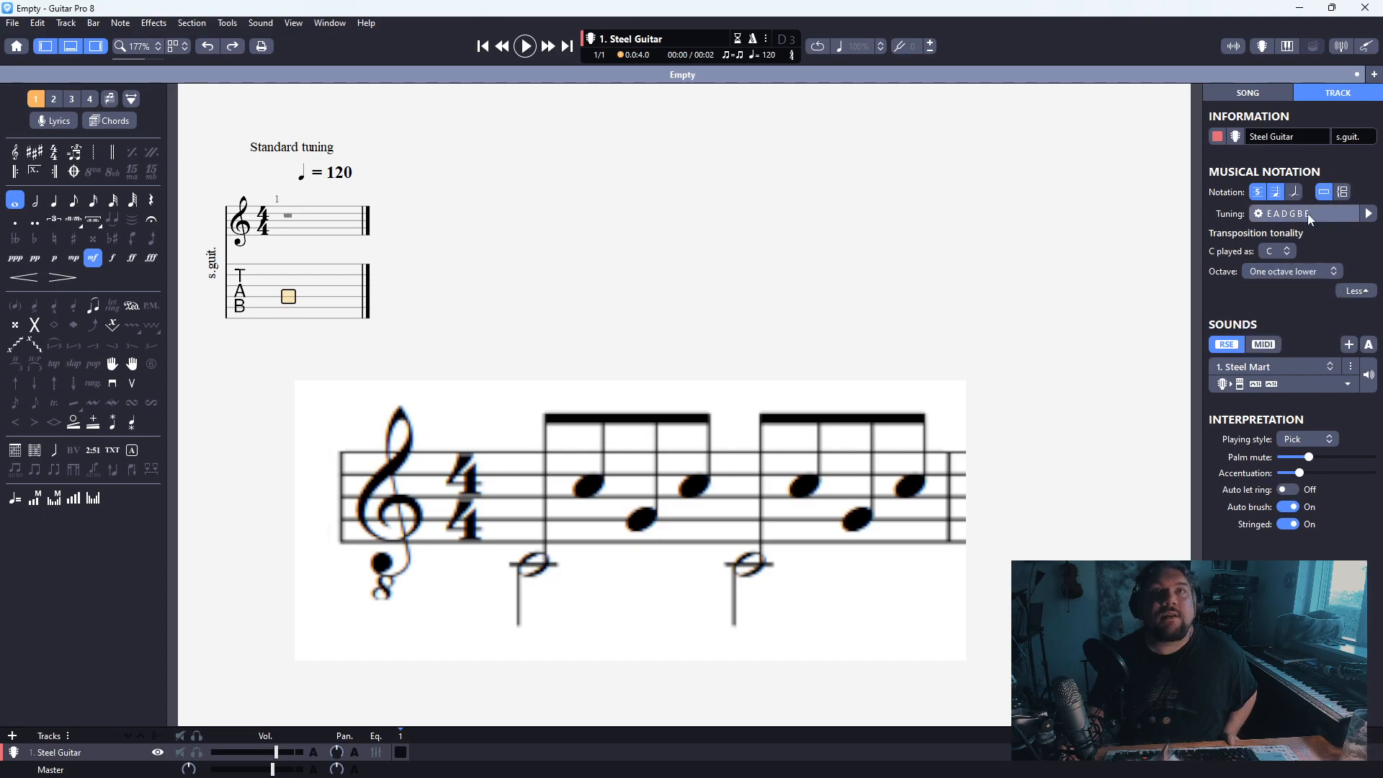
pyautogui.click(1358, 291)
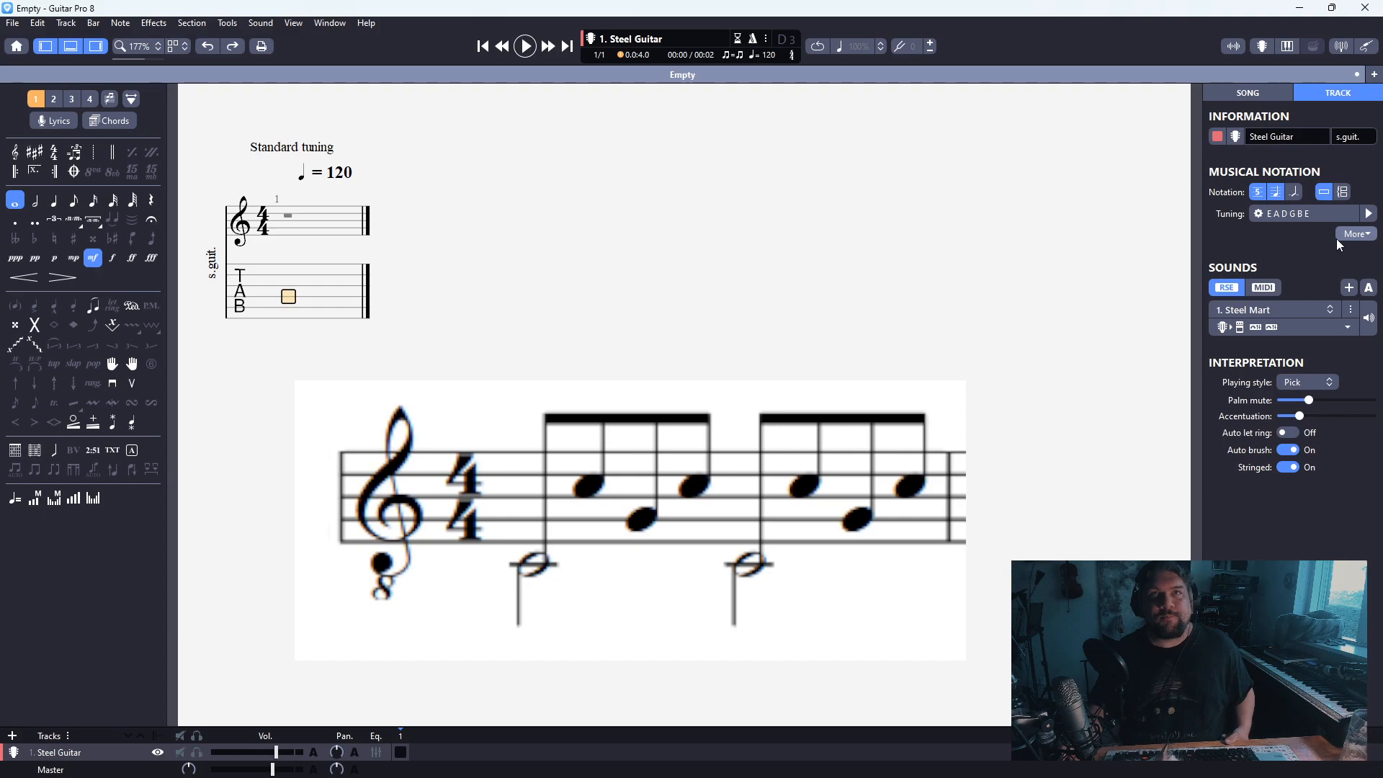
pyautogui.click(1255, 92)
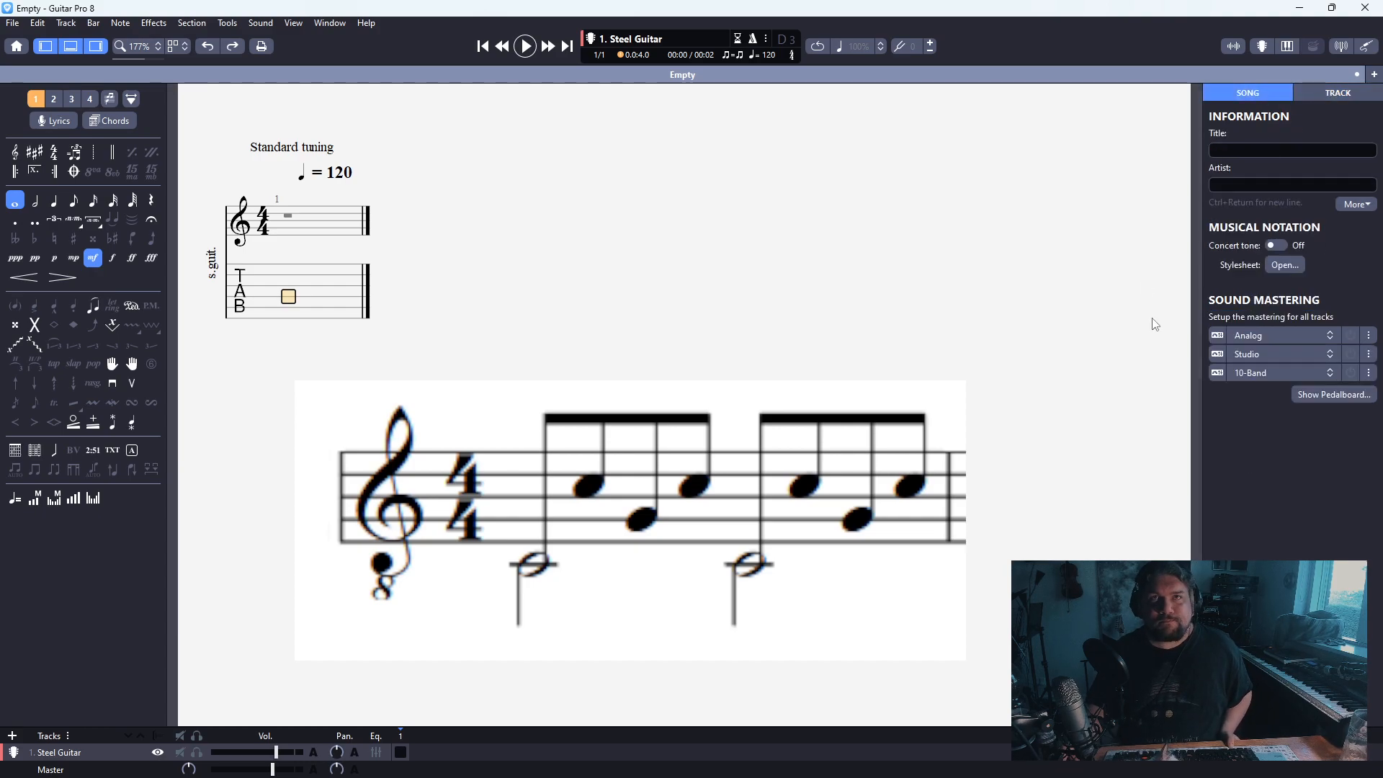
pyautogui.click(1332, 94)
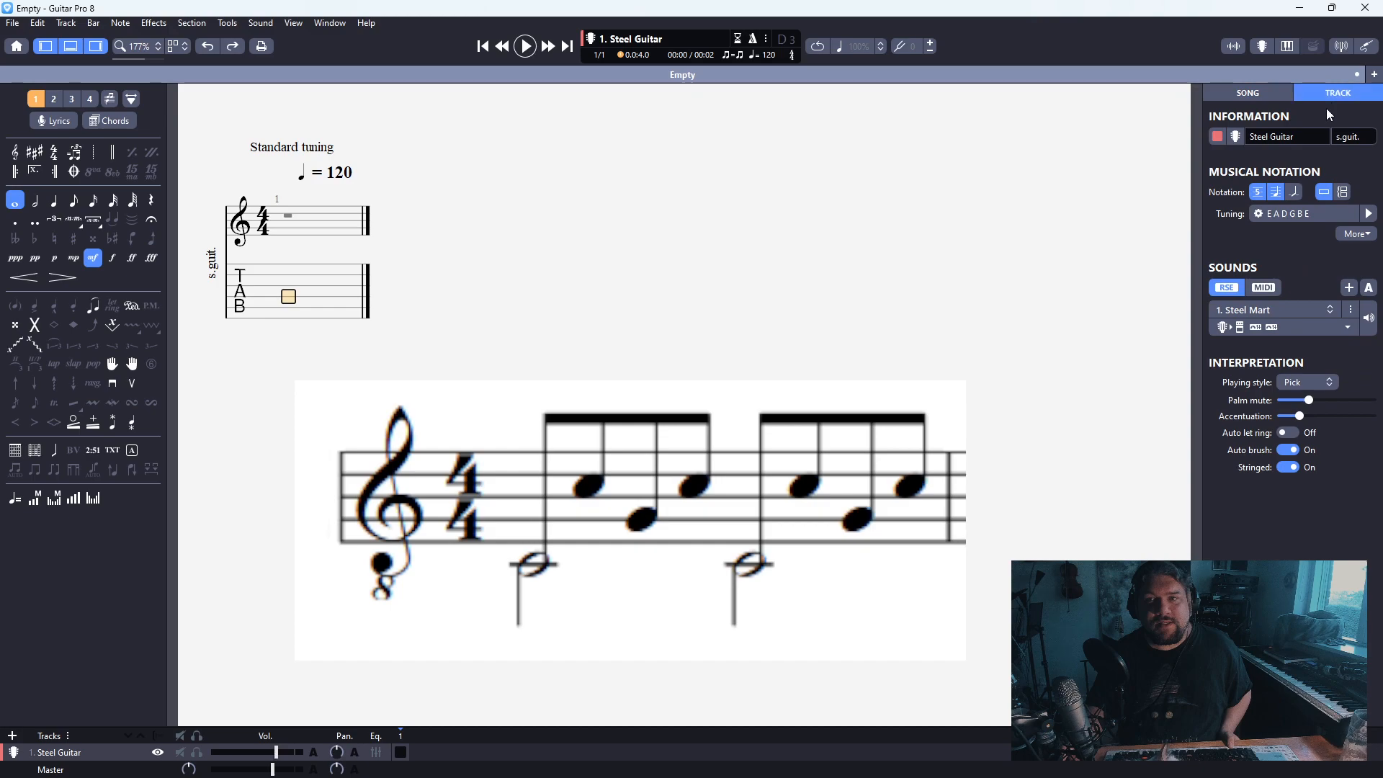
pyautogui.click(1356, 236)
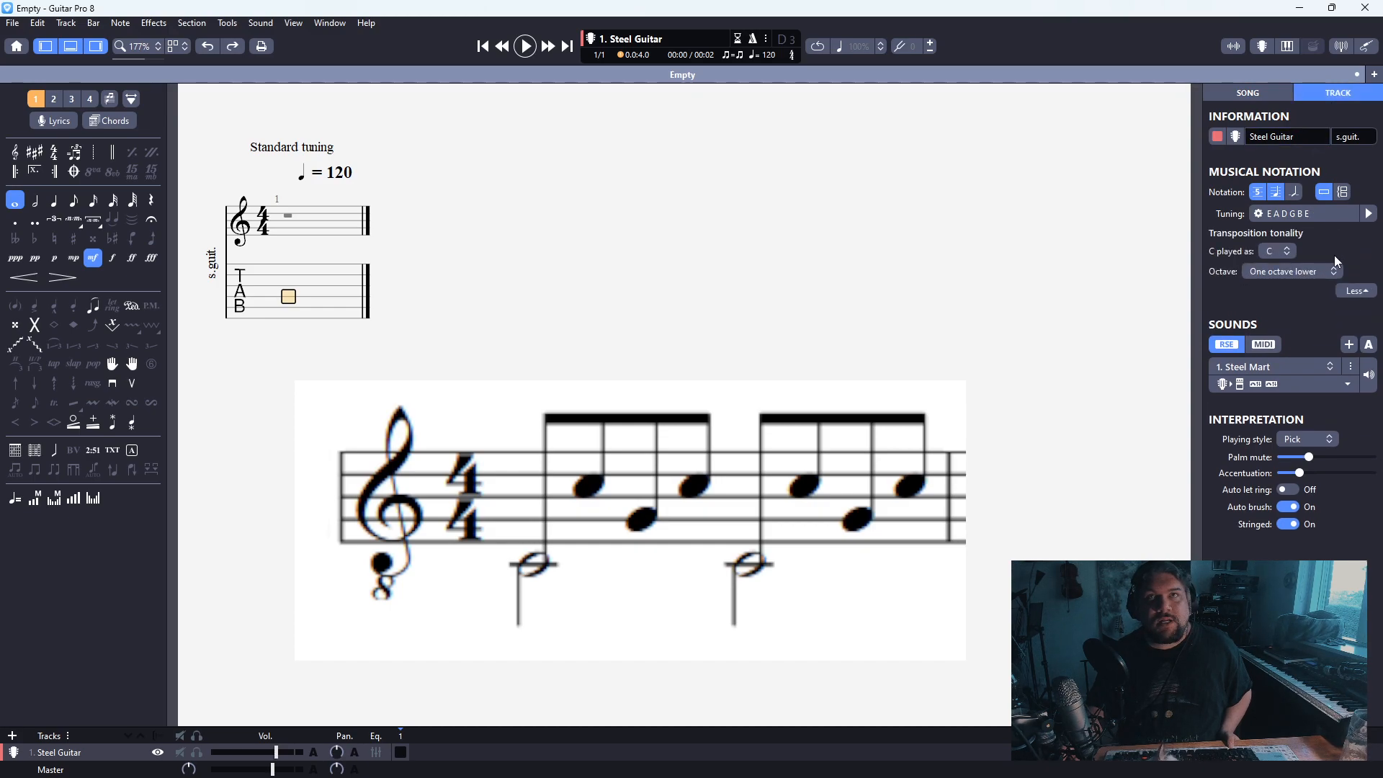
pyautogui.click(1305, 271)
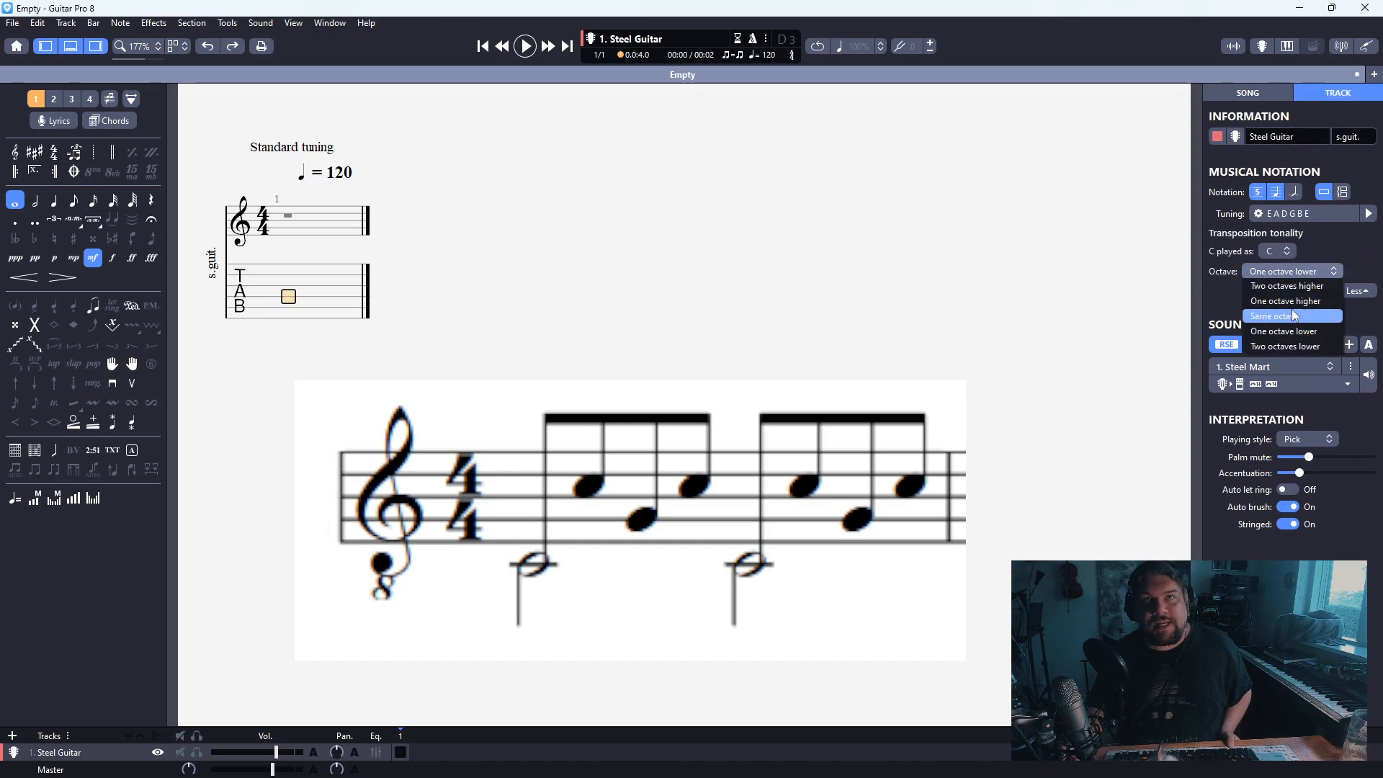
pyautogui.click(1291, 313)
# Enter a test whole note at fret 3 of the A string in bar 1 and delete it
pyautogui.press('Down')
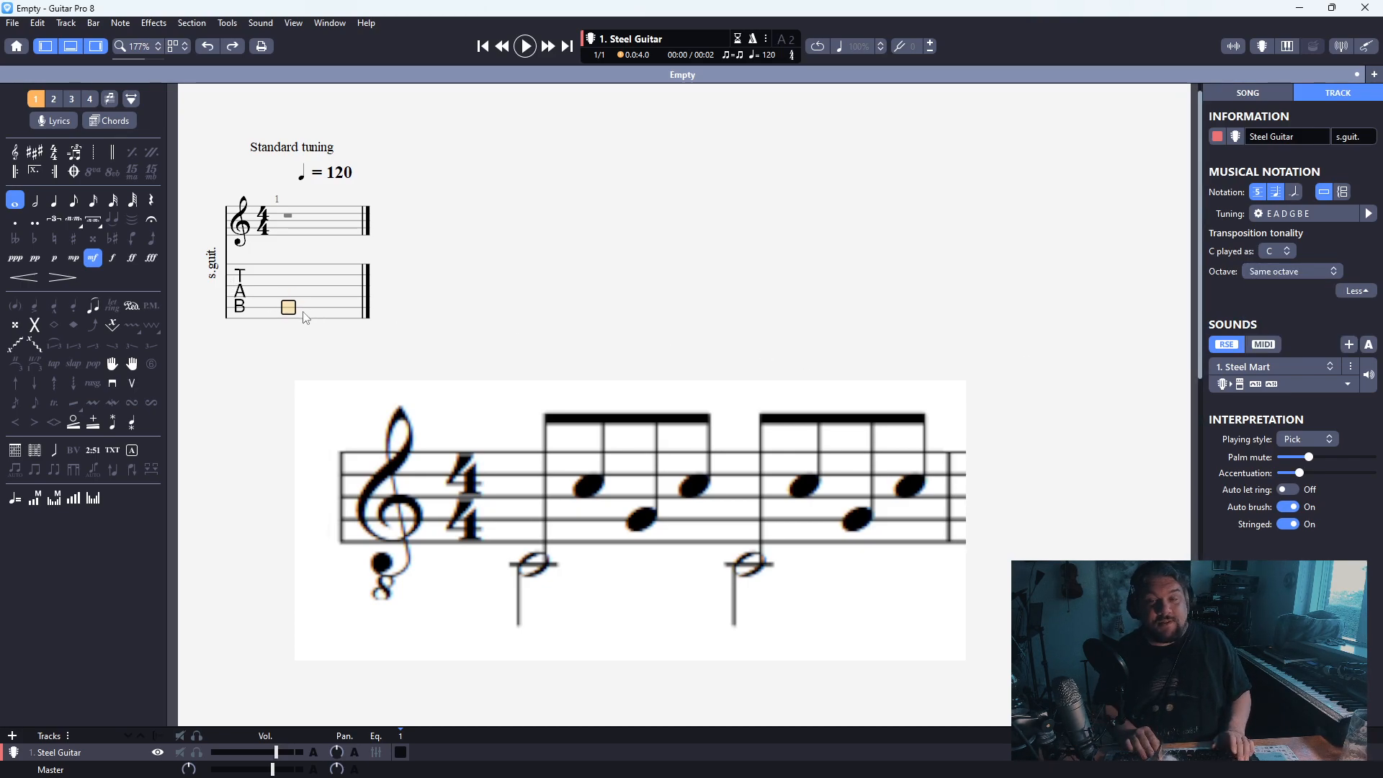
pyautogui.write('3')
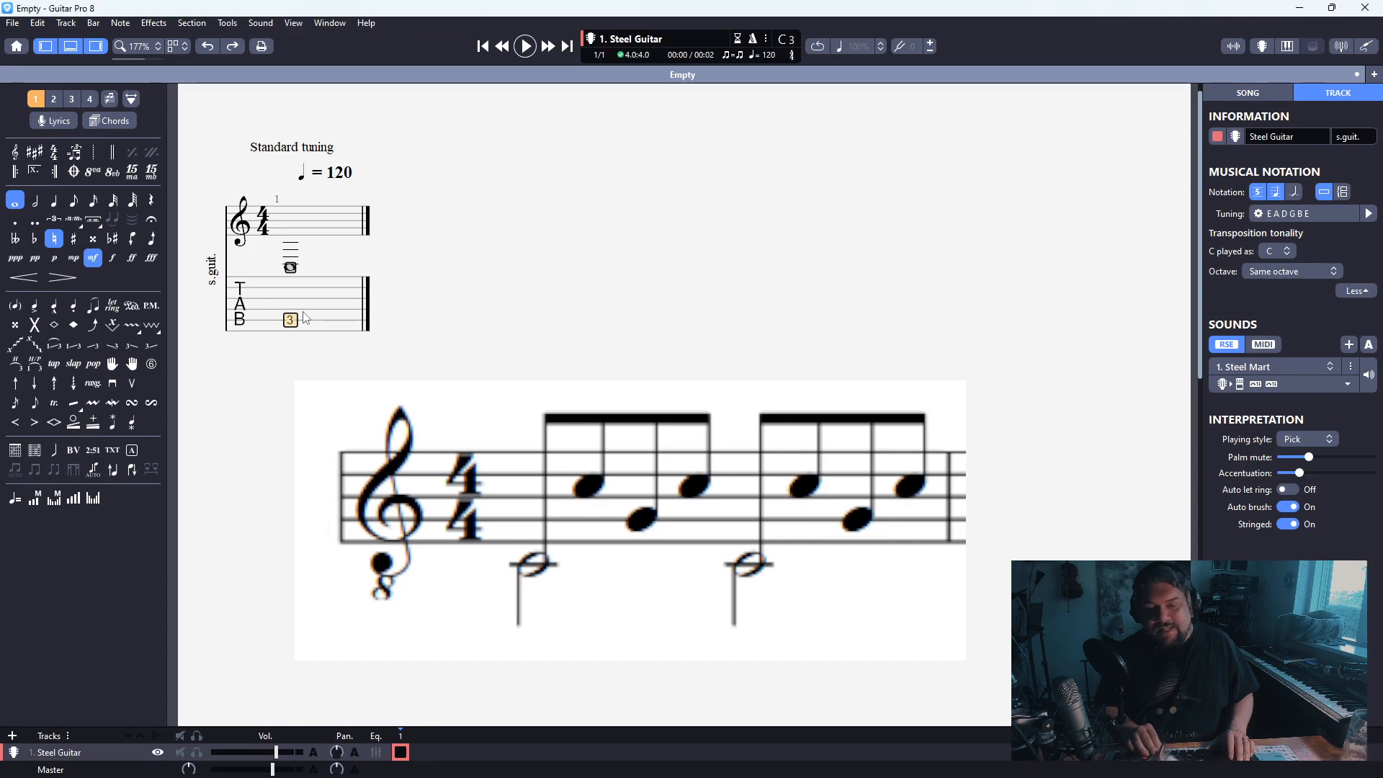
pyautogui.press('Delete')
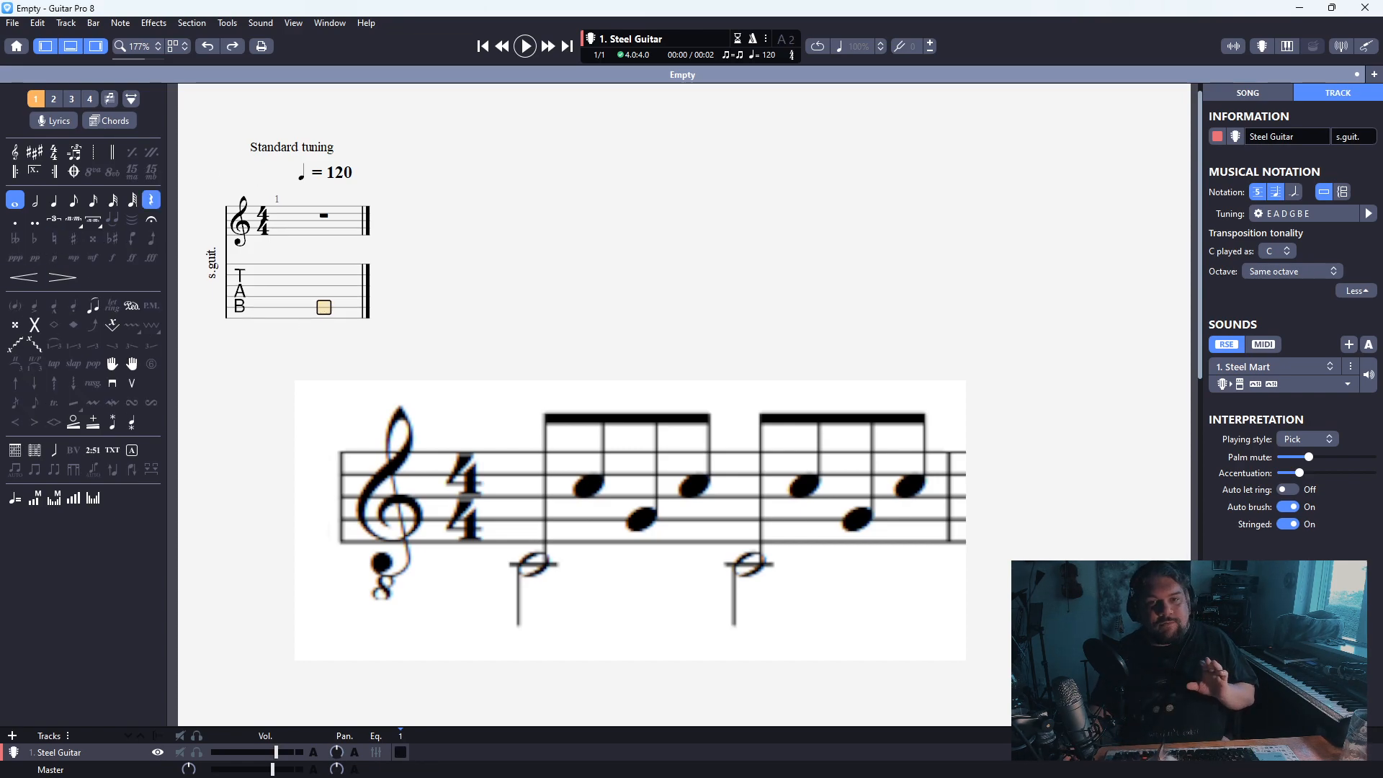
# Set the G2 clef's octave to 8vb
pyautogui.click(16, 152)
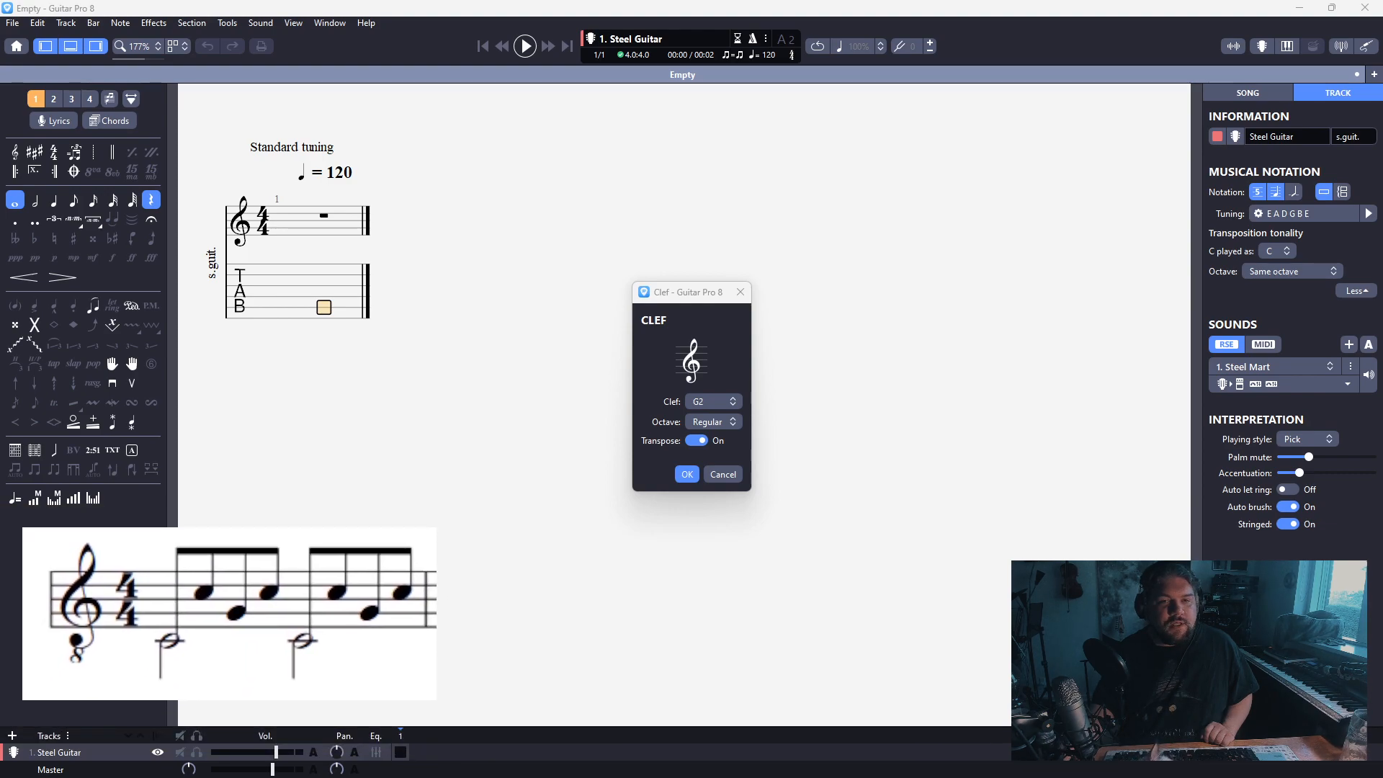
pyautogui.click(716, 403)
pyautogui.click(716, 403)
pyautogui.click(718, 424)
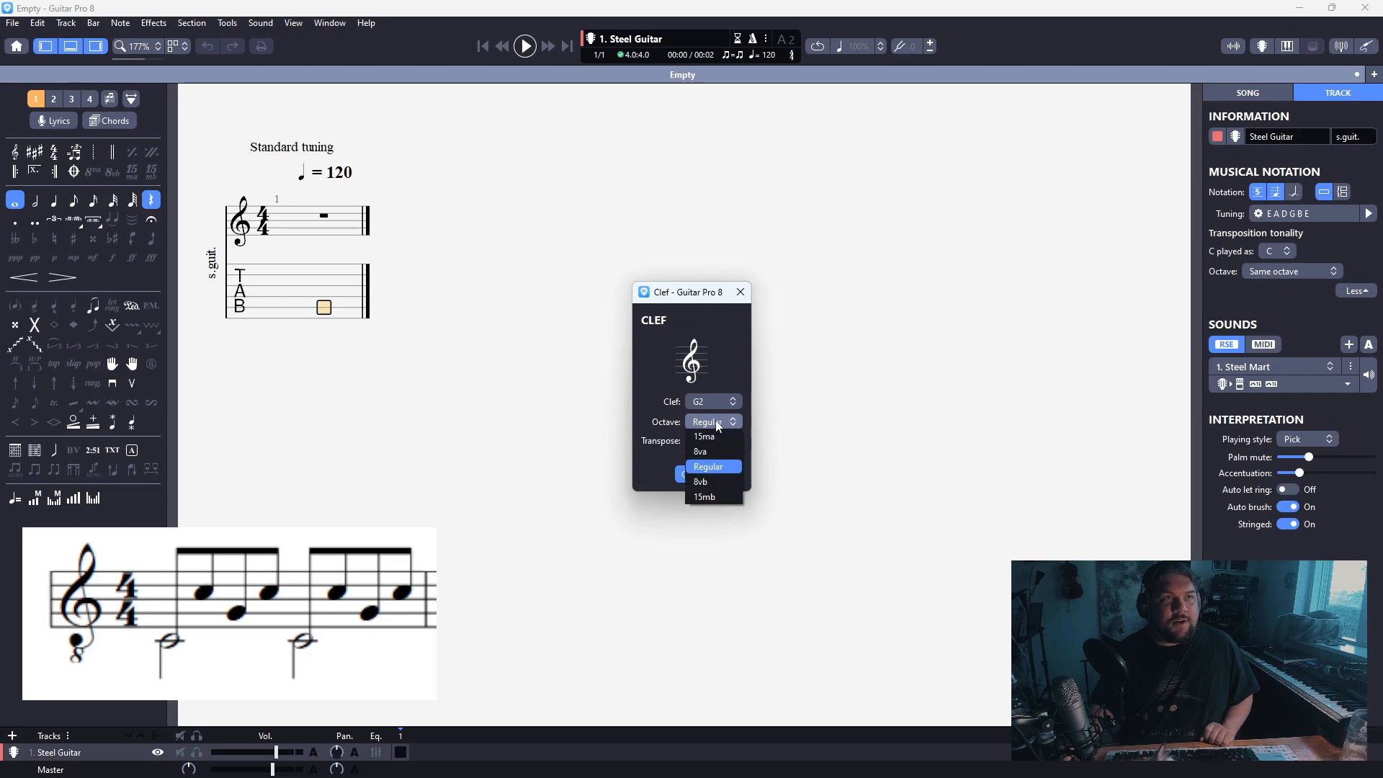
pyautogui.click(721, 482)
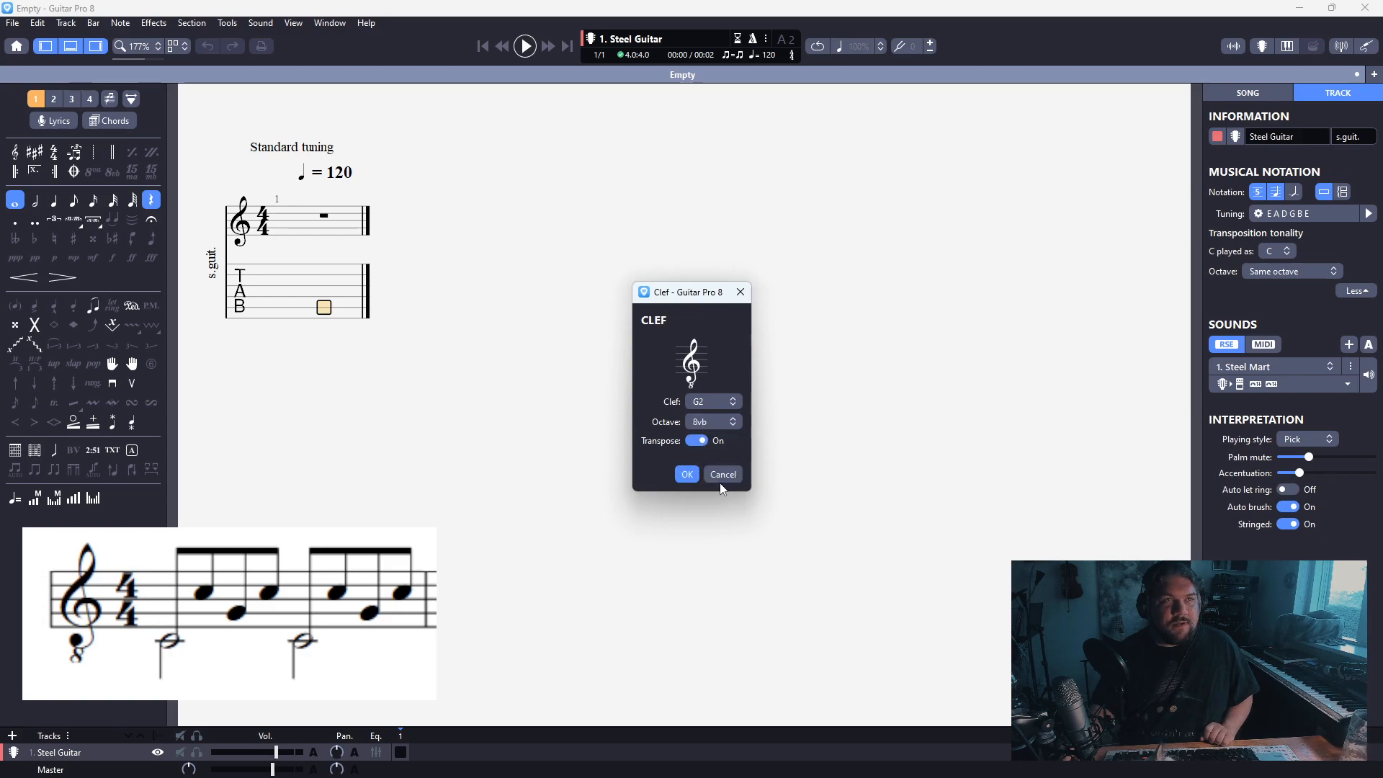
pyautogui.click(685, 476)
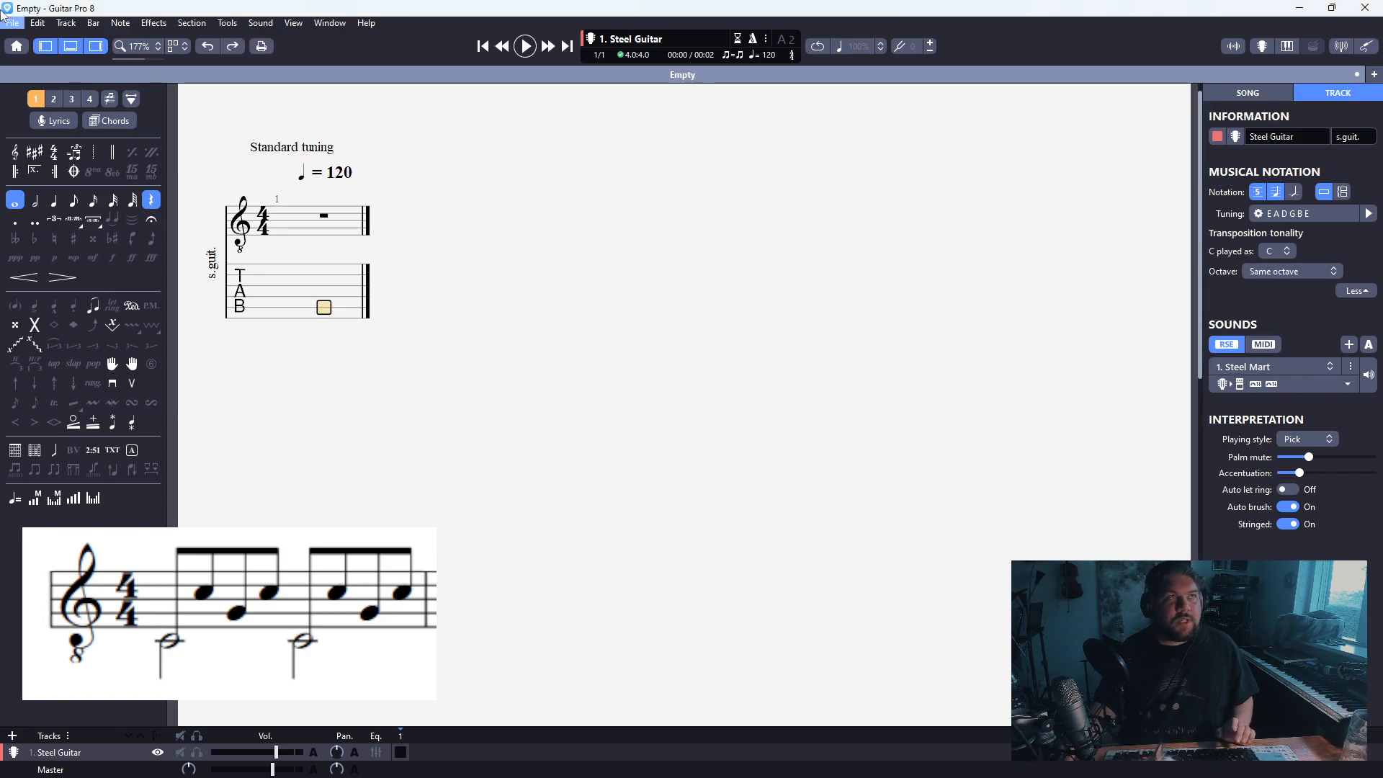
# Test the clef with a fret 3 note on the A string and remove the note
pyautogui.press('3')
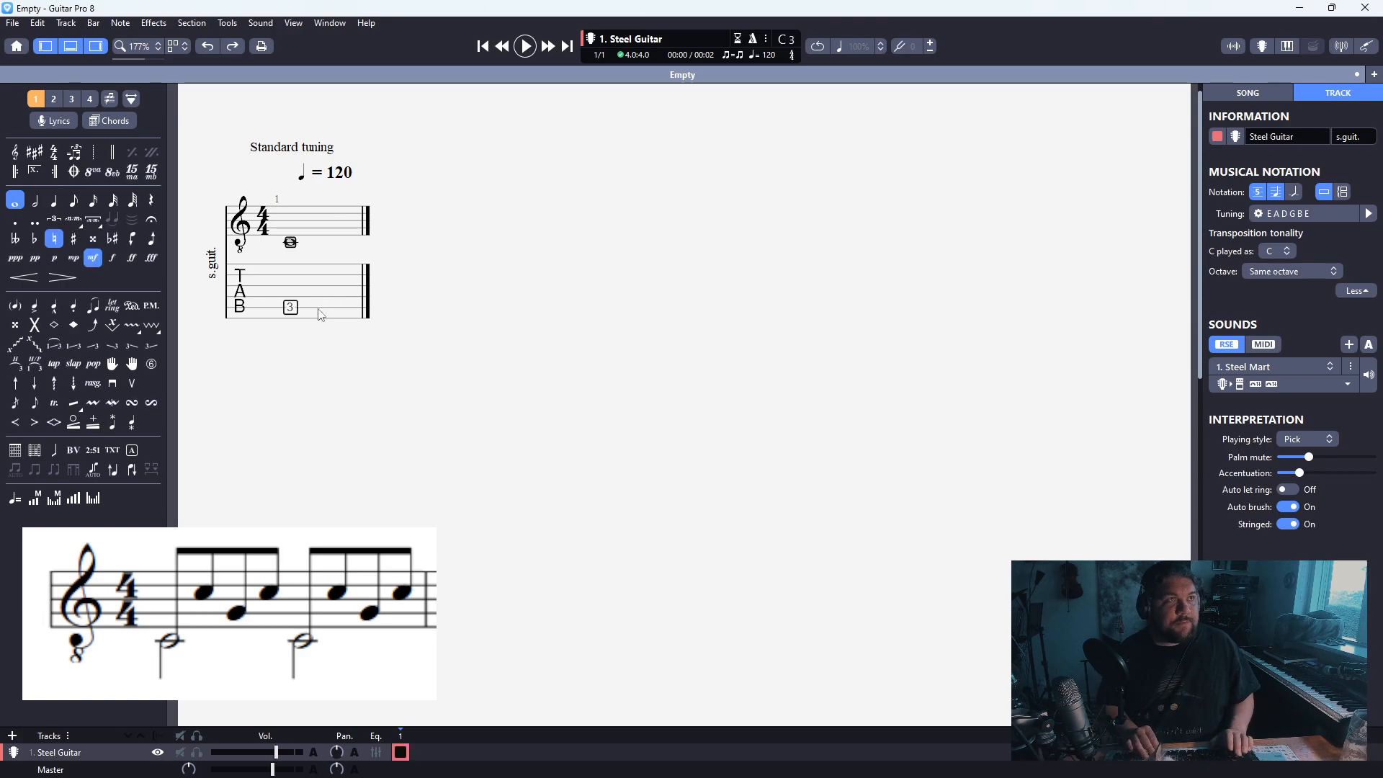
pyautogui.press('Delete')
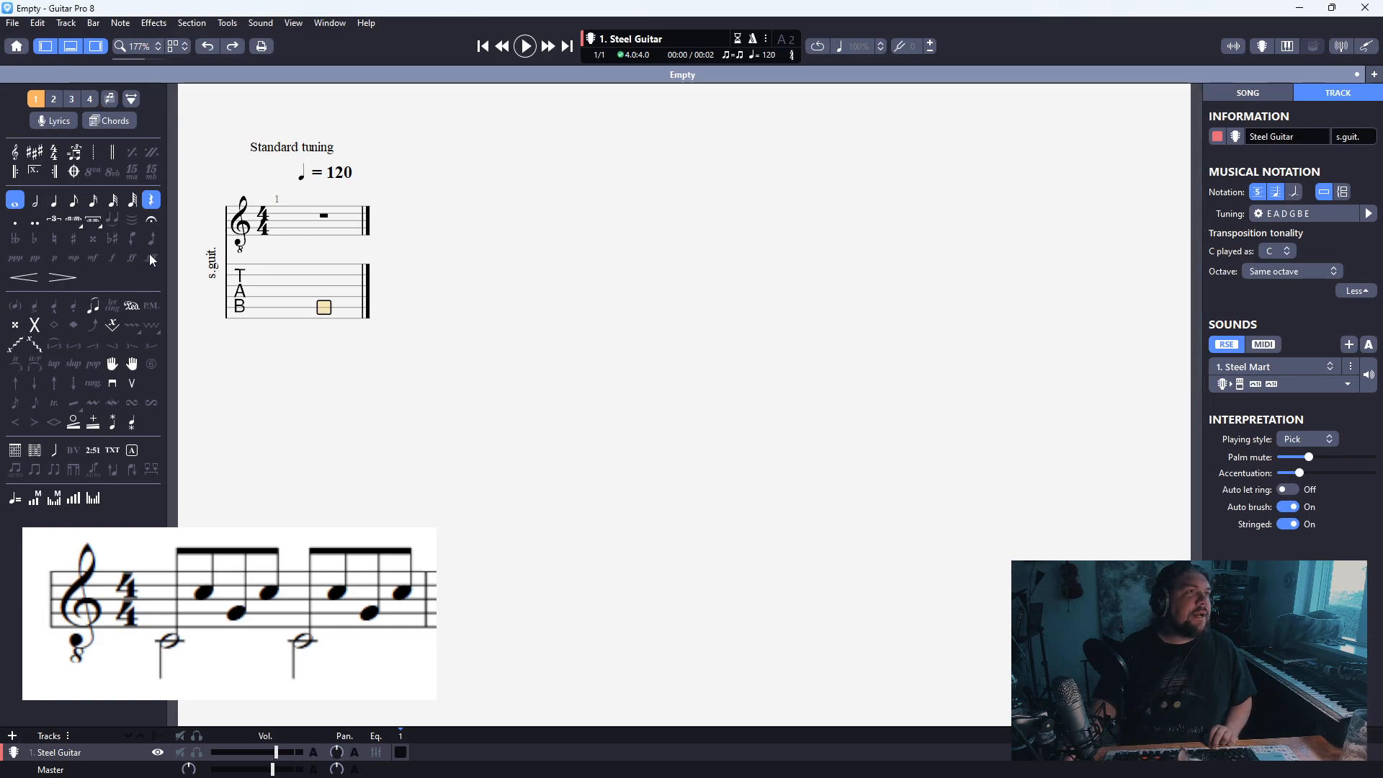
# In voice 2 of bar 1, enter two half notes at fret 3 of the A string
pyautogui.click(54, 100)
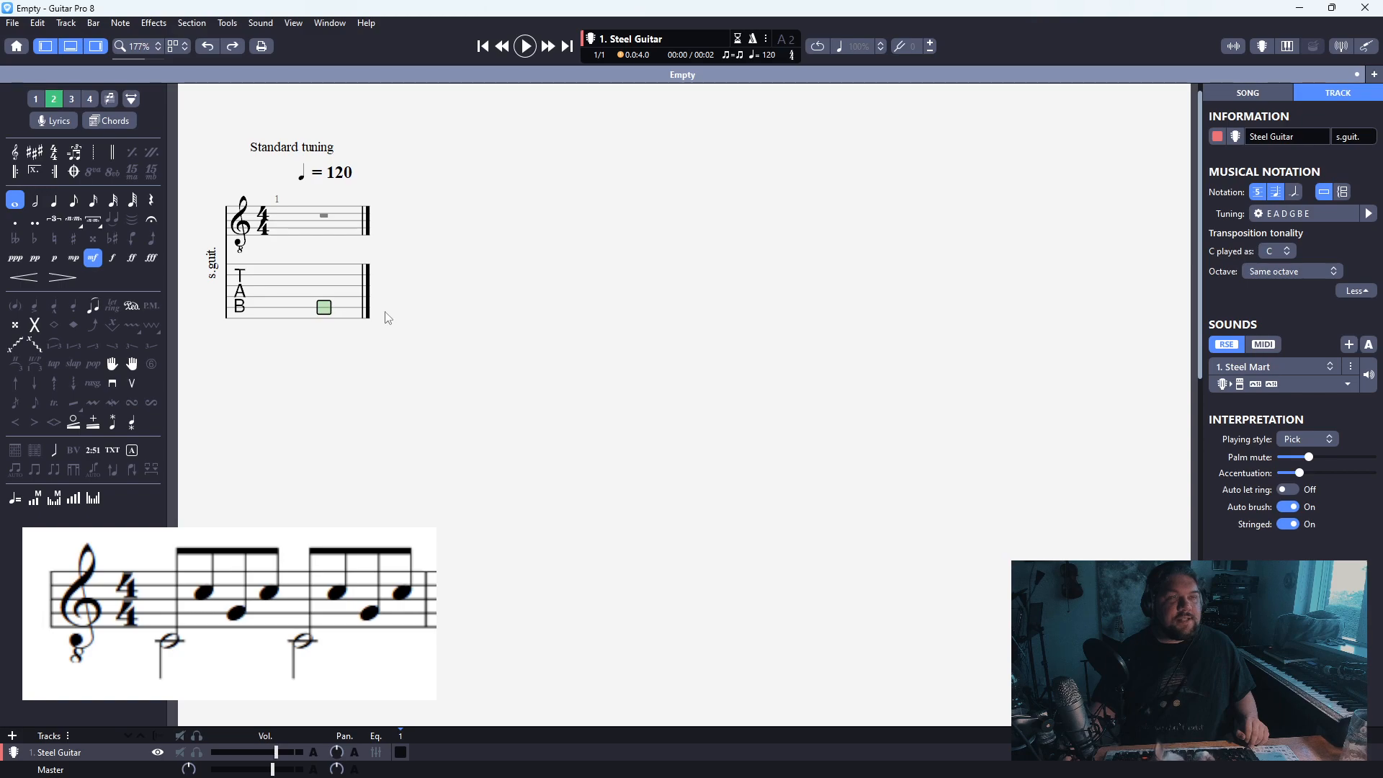
pyautogui.press('-')
pyautogui.press('3')
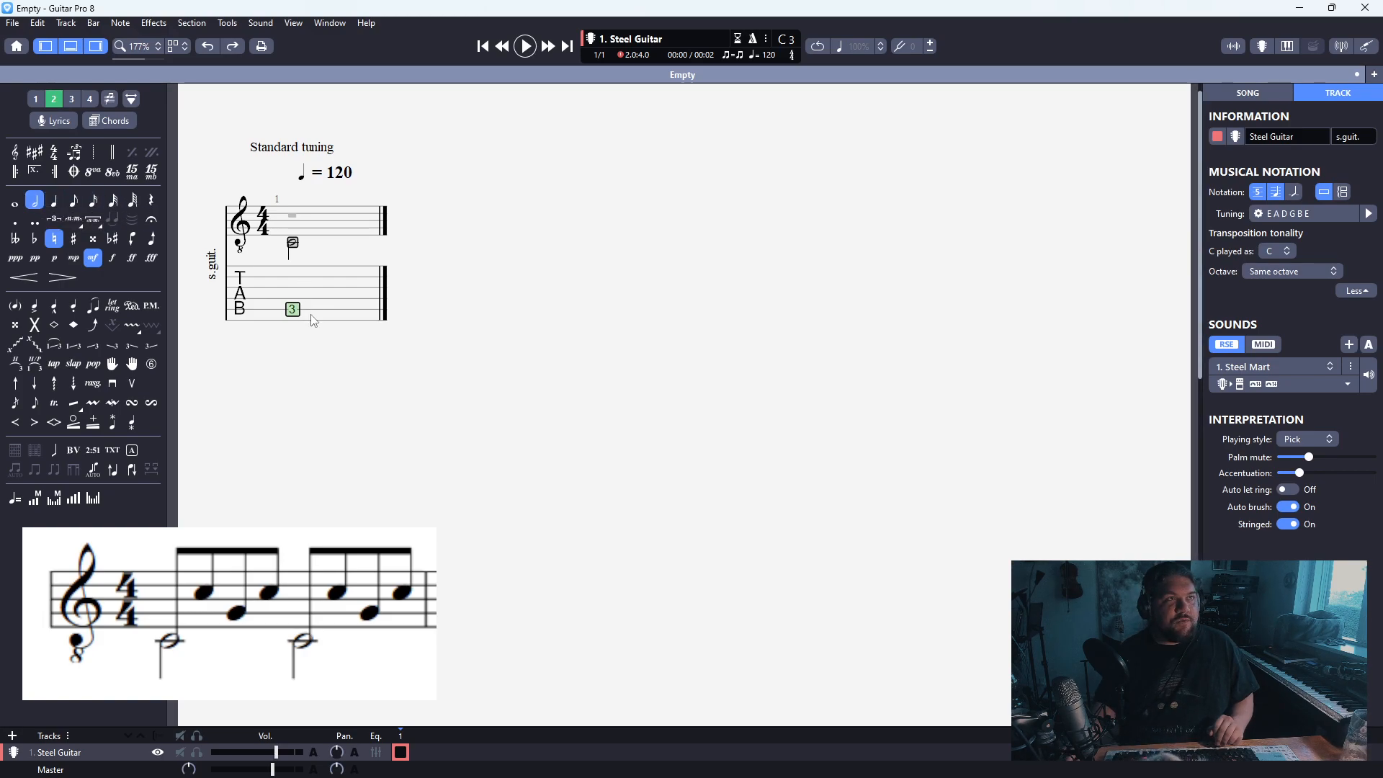
pyautogui.press('Right')
pyautogui.press('3')
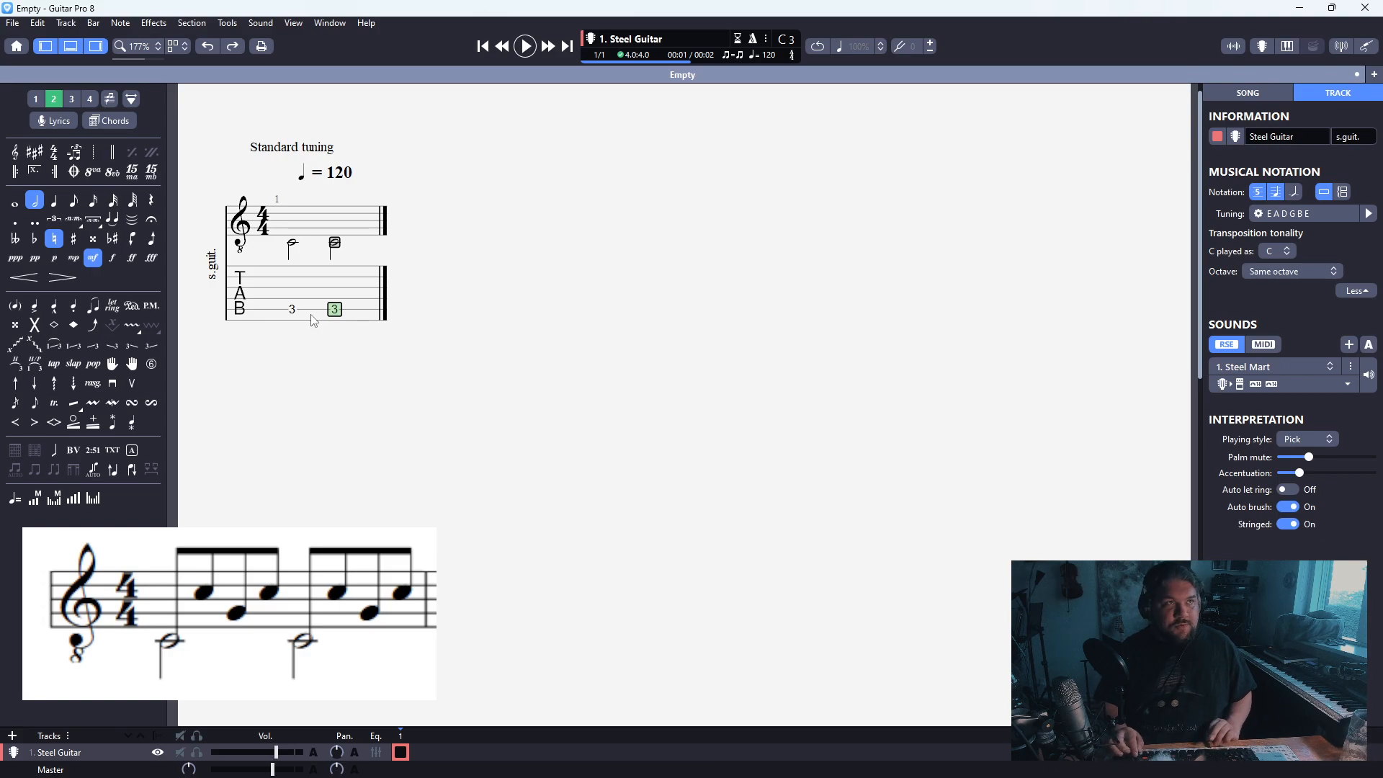
# In voice 1 of bar 1, enter an eighth note at fret 3 of the A string on the first beat
pyautogui.click(38, 101)
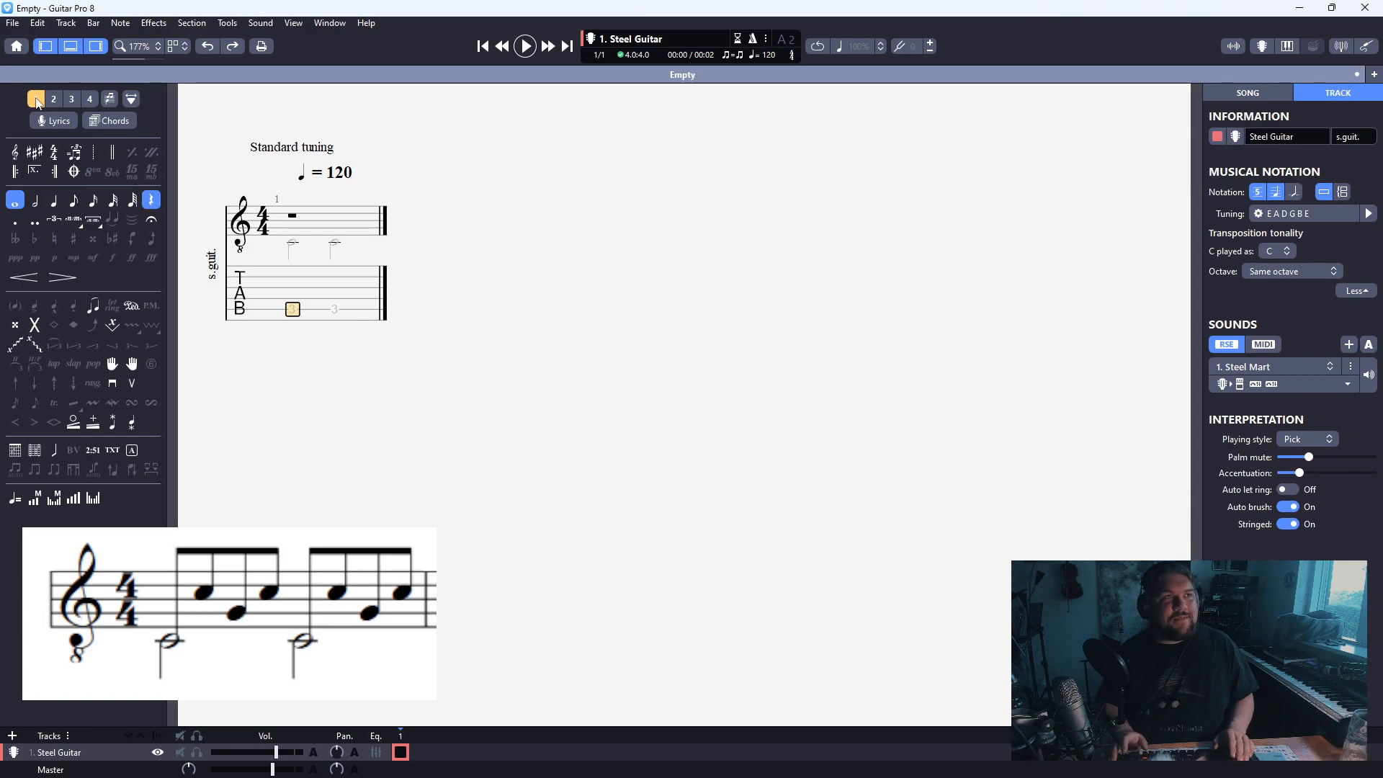
pyautogui.press('+')
pyautogui.press('+')
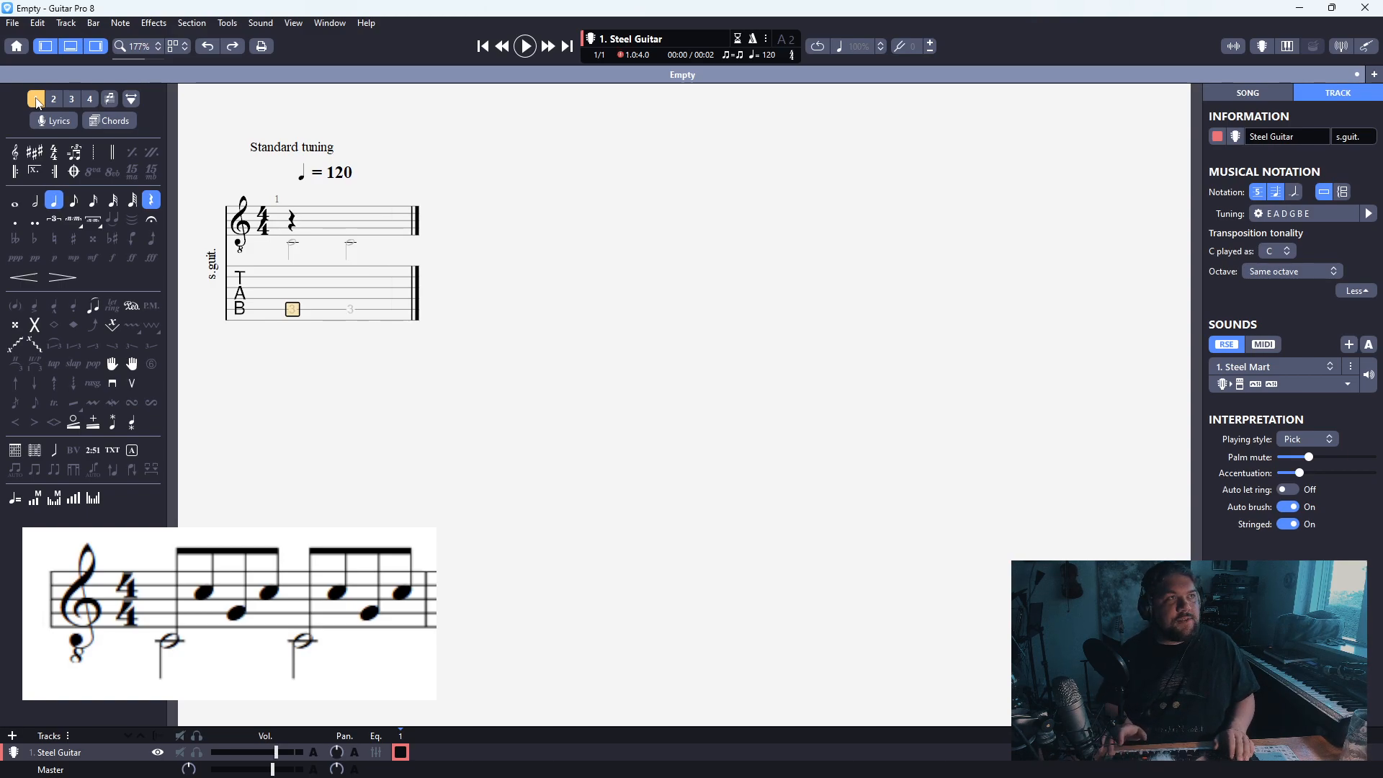
pyautogui.press('+')
pyautogui.press('3')
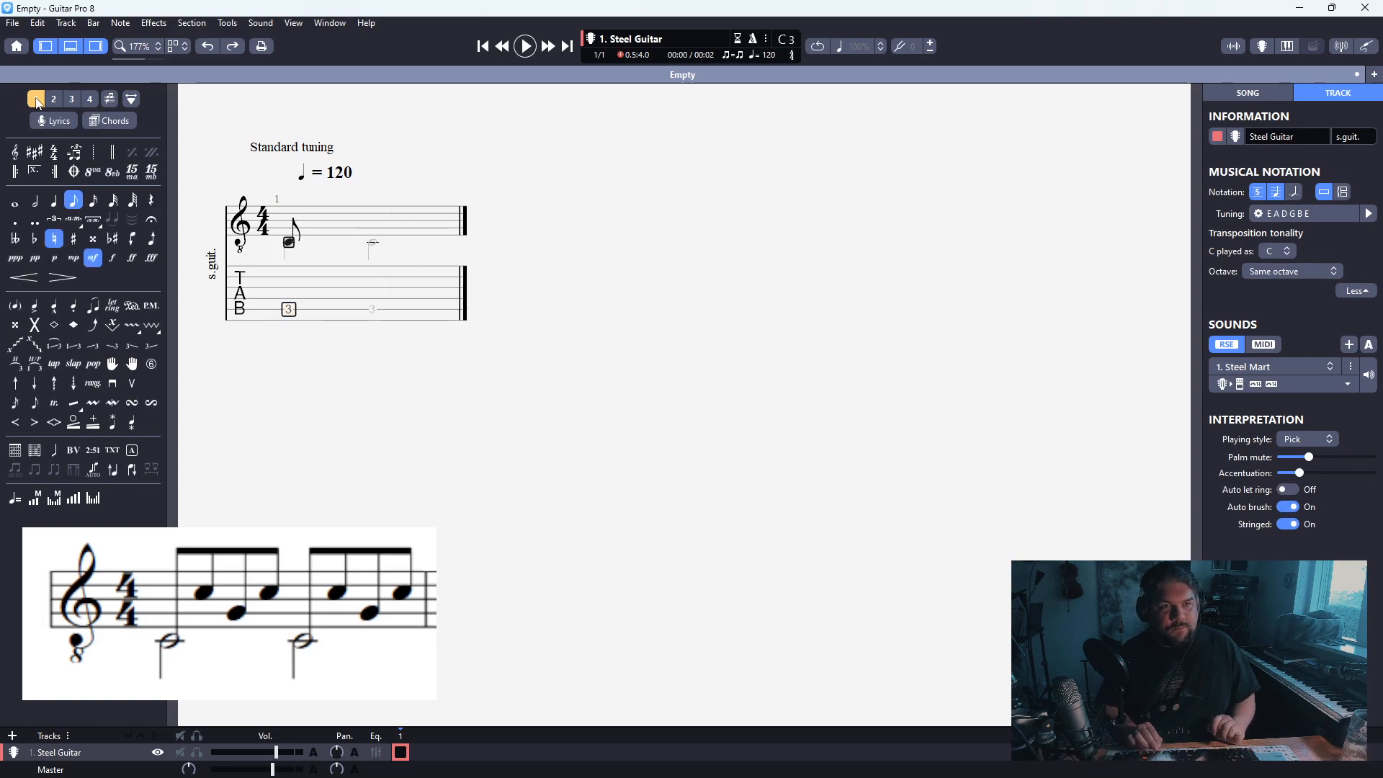
# Add three eighth notes in voice 1, all at fret 5, on the G, D and G strings
pyautogui.press('Right')
pyautogui.press('Up')
pyautogui.press('Up')
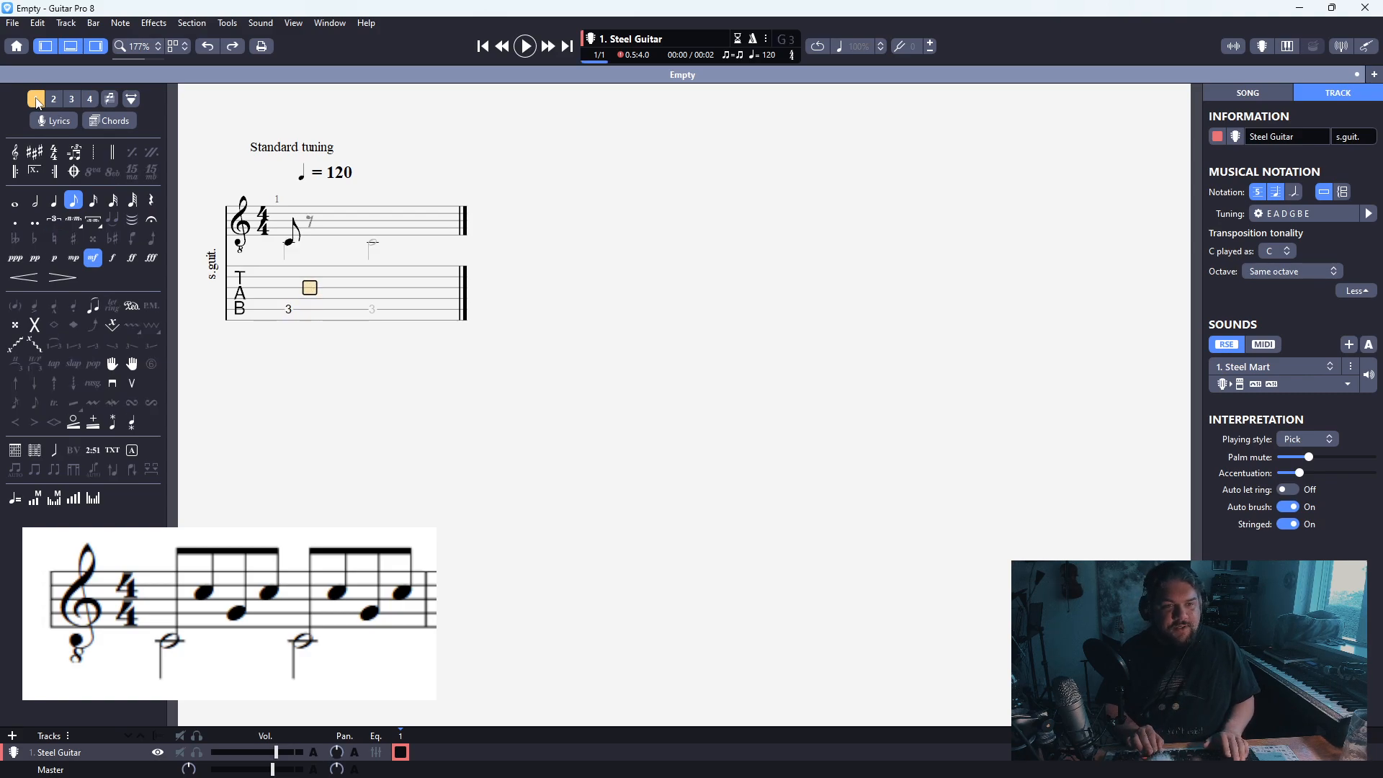
pyautogui.press('5')
pyautogui.press('Right')
pyautogui.press('Down')
pyautogui.press('5')
pyautogui.press('Right')
pyautogui.press('Up')
pyautogui.press('5')
# Fill the second half of bar 1 with eighth notes: fret 3 on the A string, then fret 5 on the G, D and G strings
pyautogui.press('Right')
pyautogui.press('Down')
pyautogui.press('Down')
pyautogui.press('3')
pyautogui.press('Right')
pyautogui.press('Up')
pyautogui.press('Up')
pyautogui.press('5')
pyautogui.press('Right')
pyautogui.press('Down')
pyautogui.press('5')
pyautogui.press('Right')
pyautogui.press('Up')
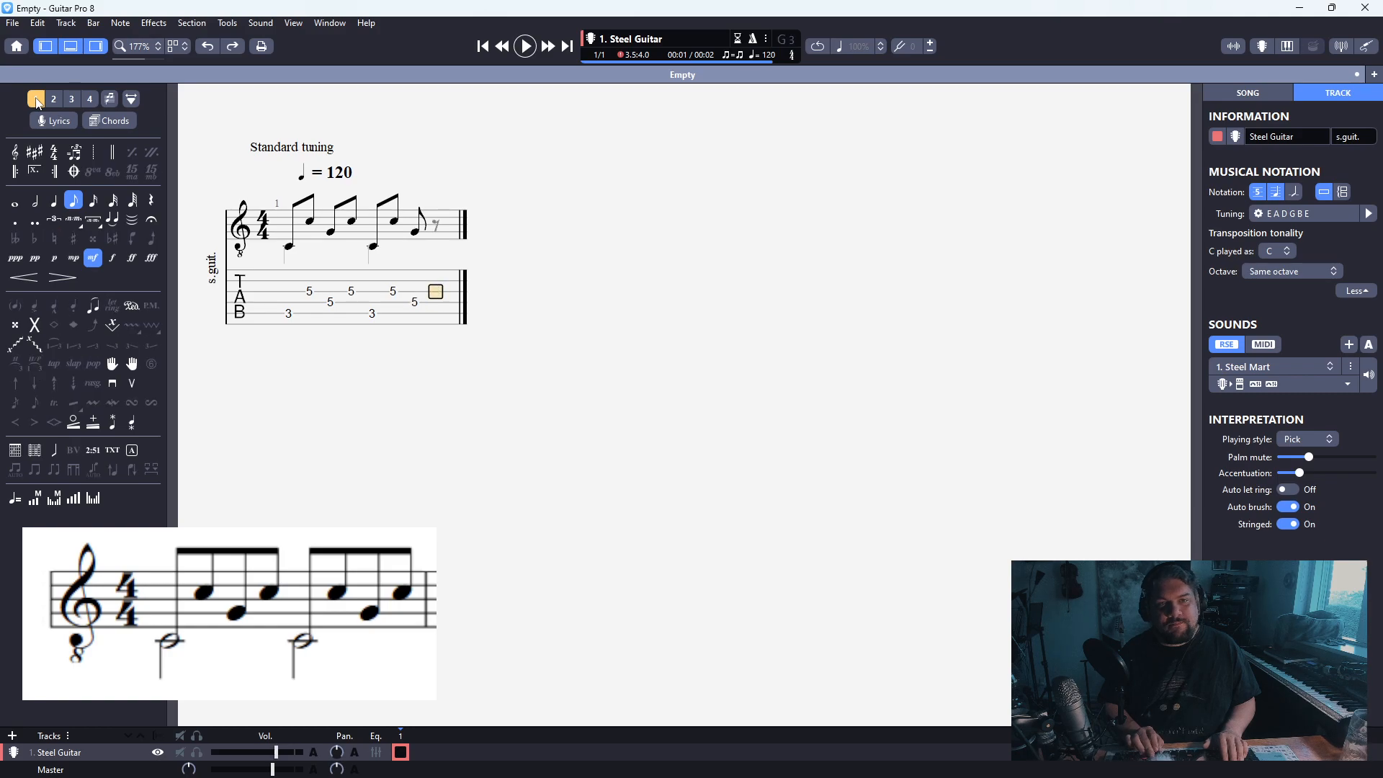
pyautogui.press('5')
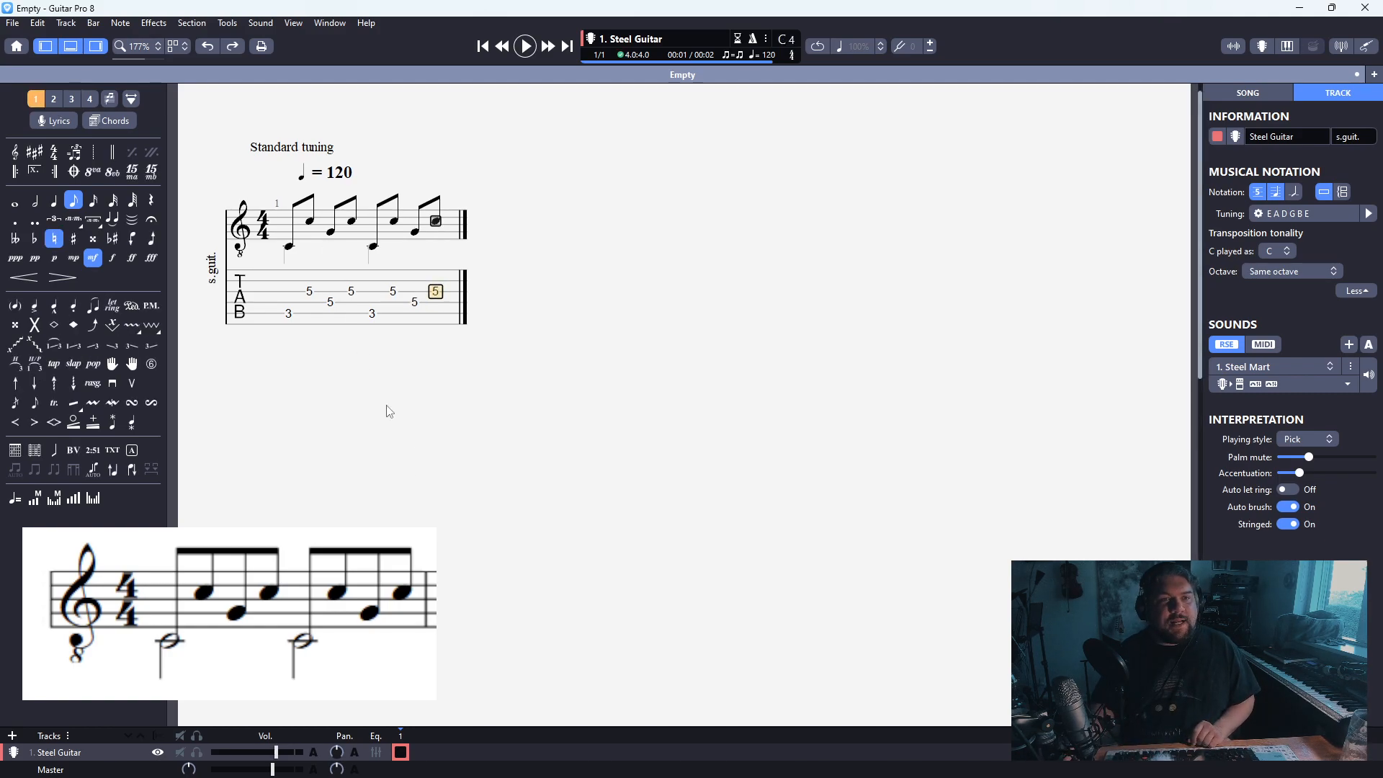
# Try selecting the first four eighth notes for beaming in multivoice mode, and turn the mode back off
pyautogui.click(301, 317)
pyautogui.click(436, 302)
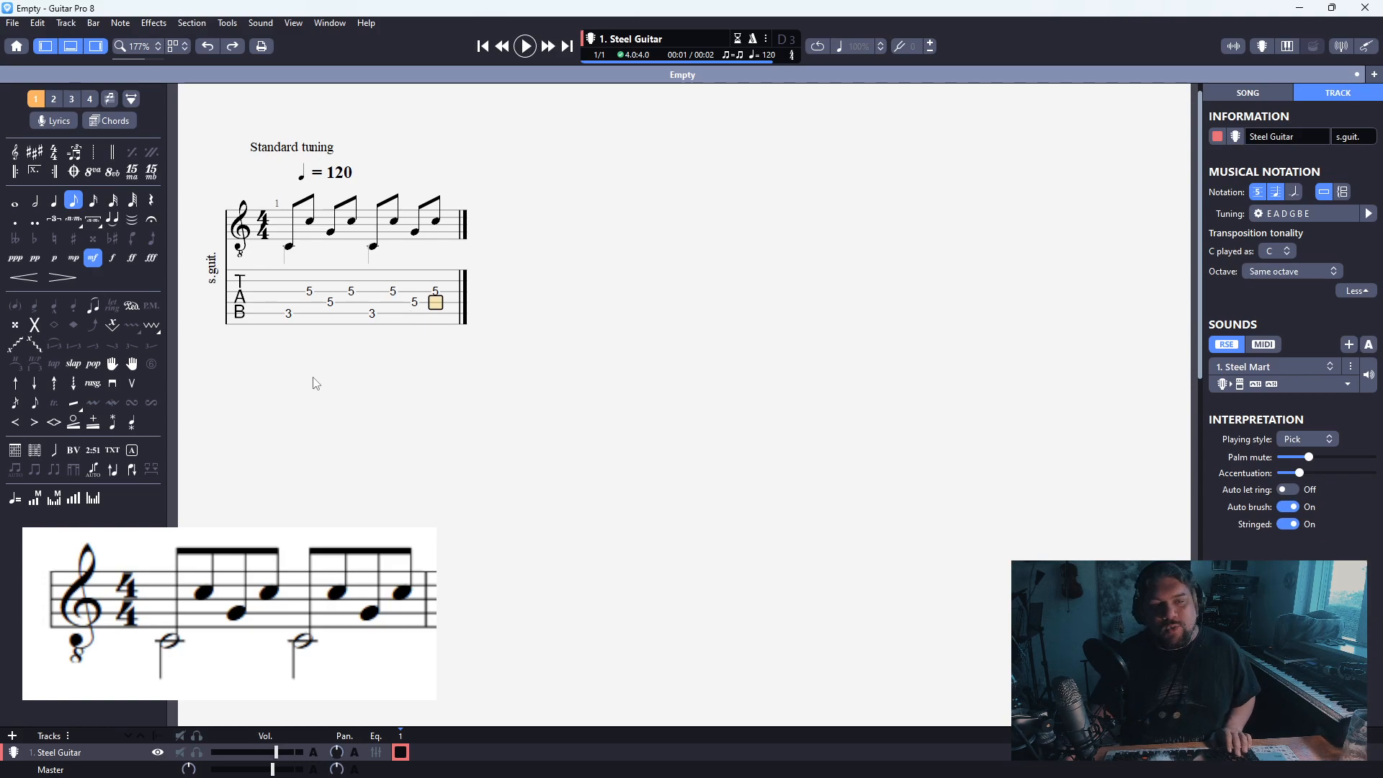
pyautogui.click(109, 105)
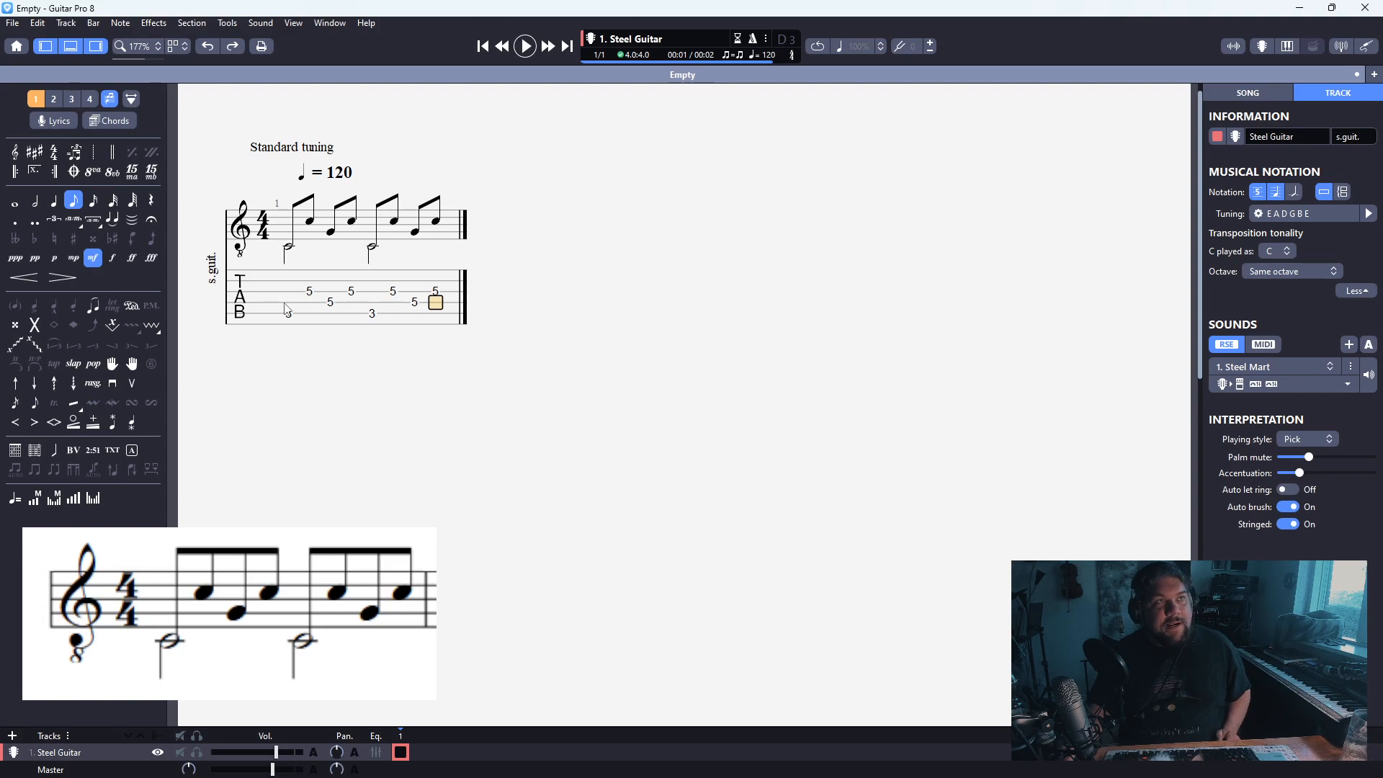
pyautogui.moveTo(287, 308); pyautogui.dragTo(353, 310)
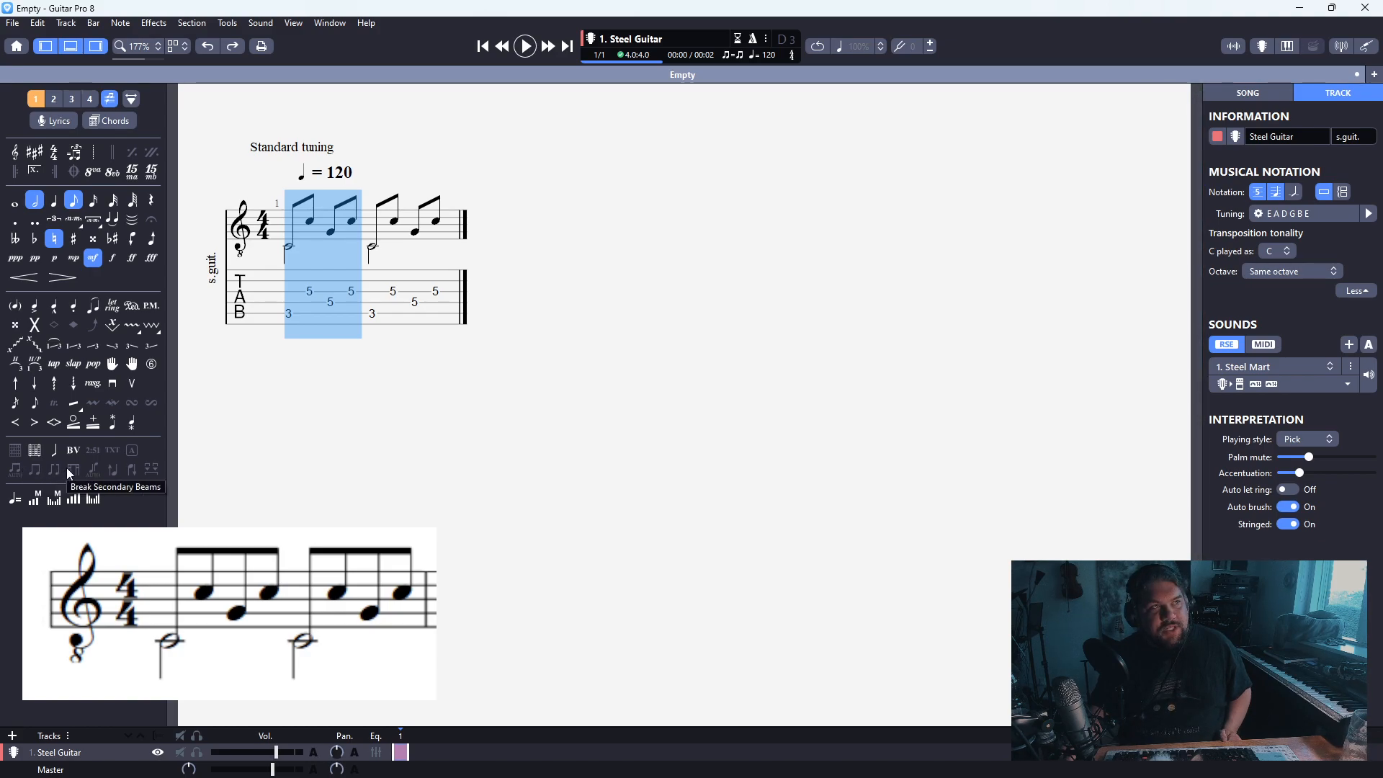
pyautogui.click(289, 313)
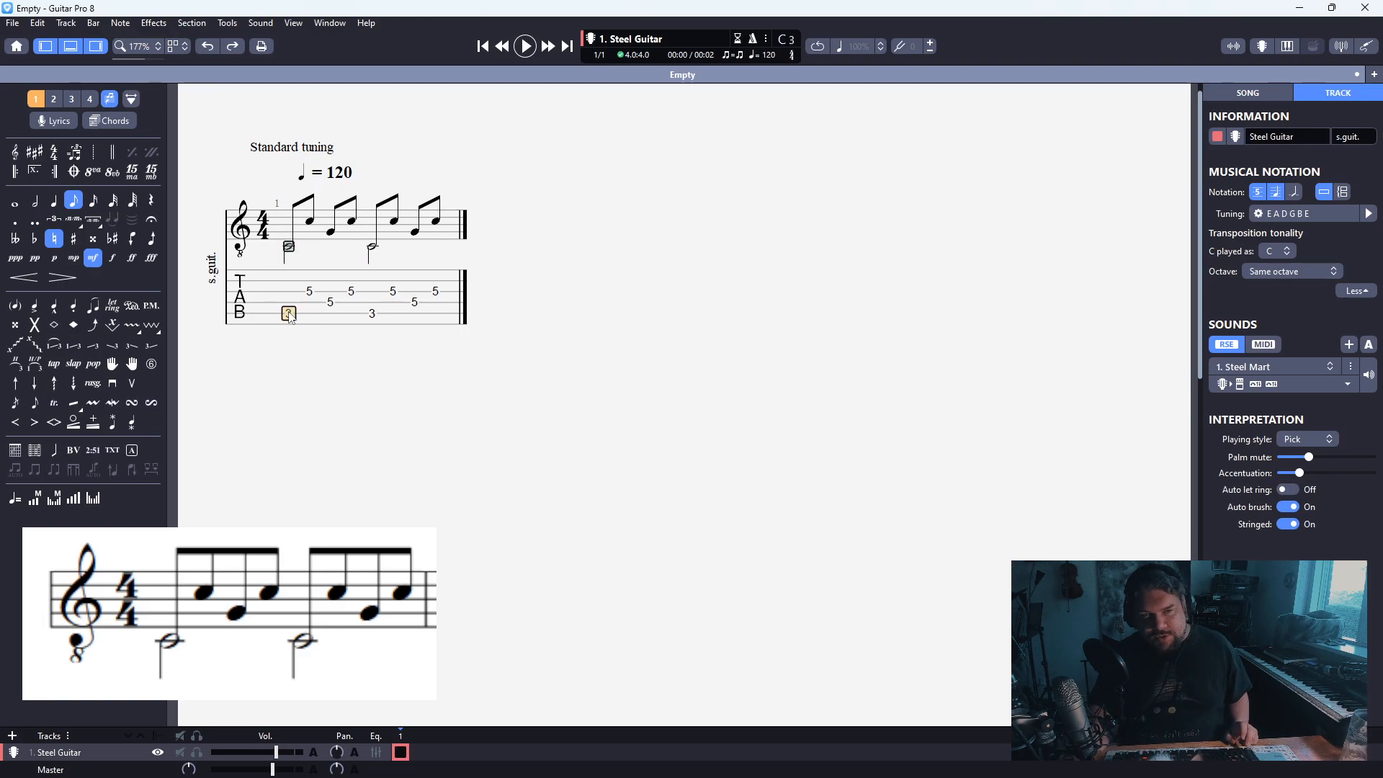
pyautogui.hotkey('ctrl', 'm')
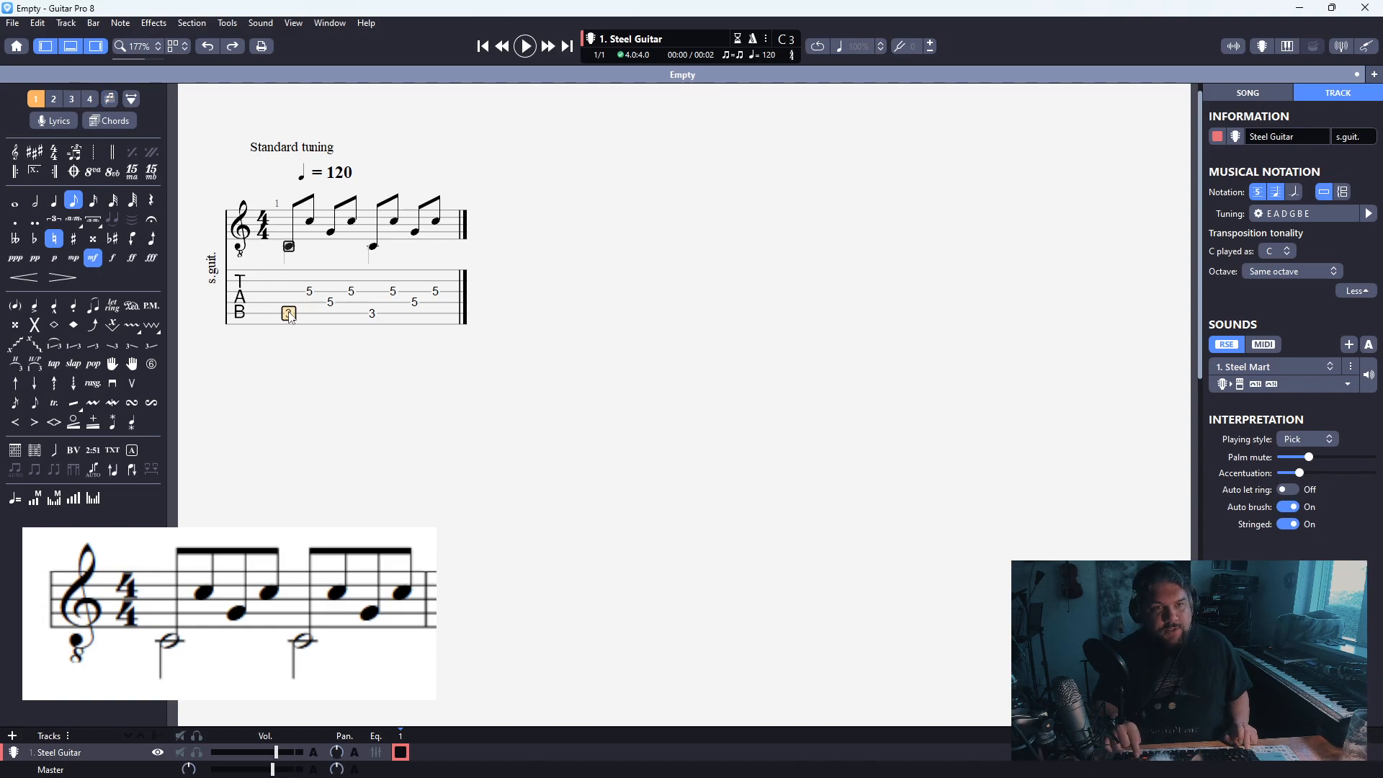
# Beam the voice 1 eighth notes of bar 1 in two groups of four
pyautogui.moveTo(291, 318); pyautogui.dragTo(355, 301)
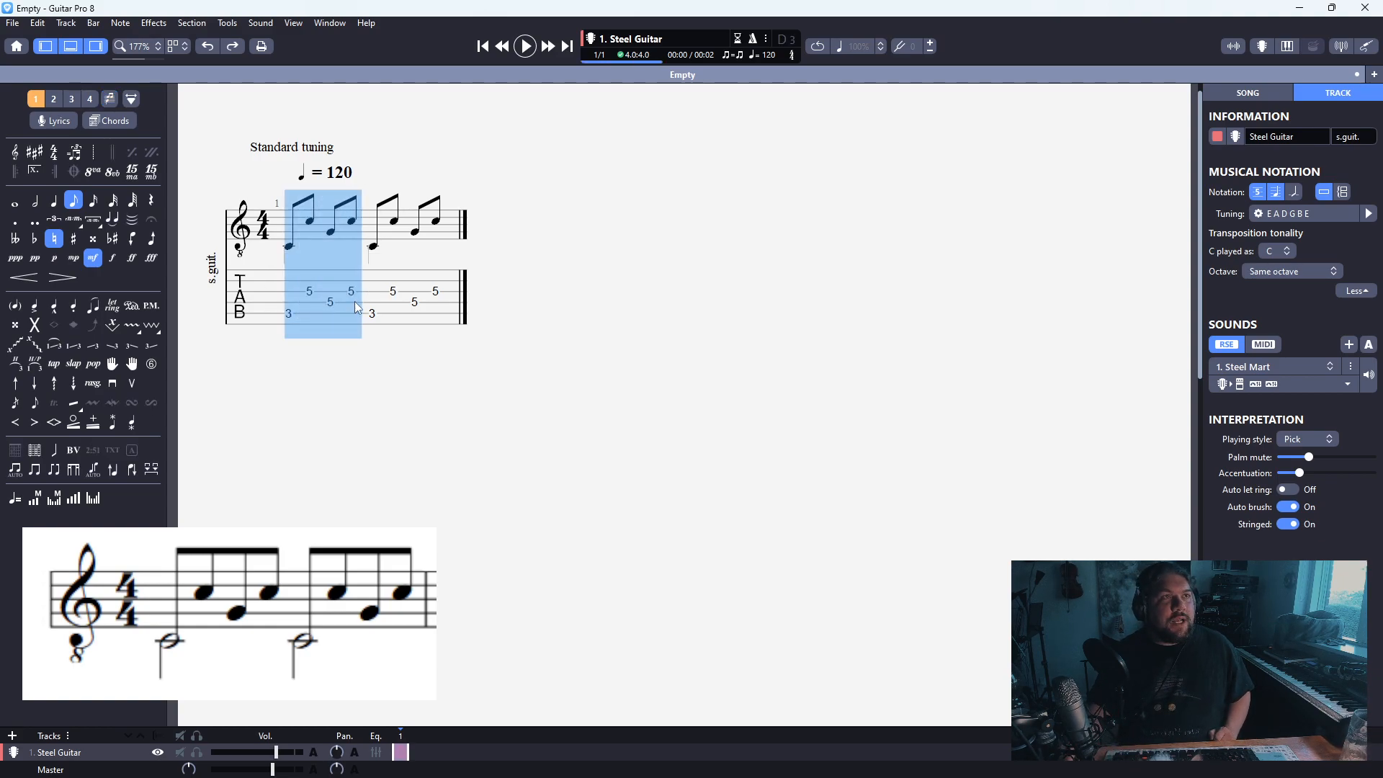
pyautogui.click(36, 469)
pyautogui.moveTo(364, 315); pyautogui.dragTo(441, 316)
pyautogui.click(20, 452)
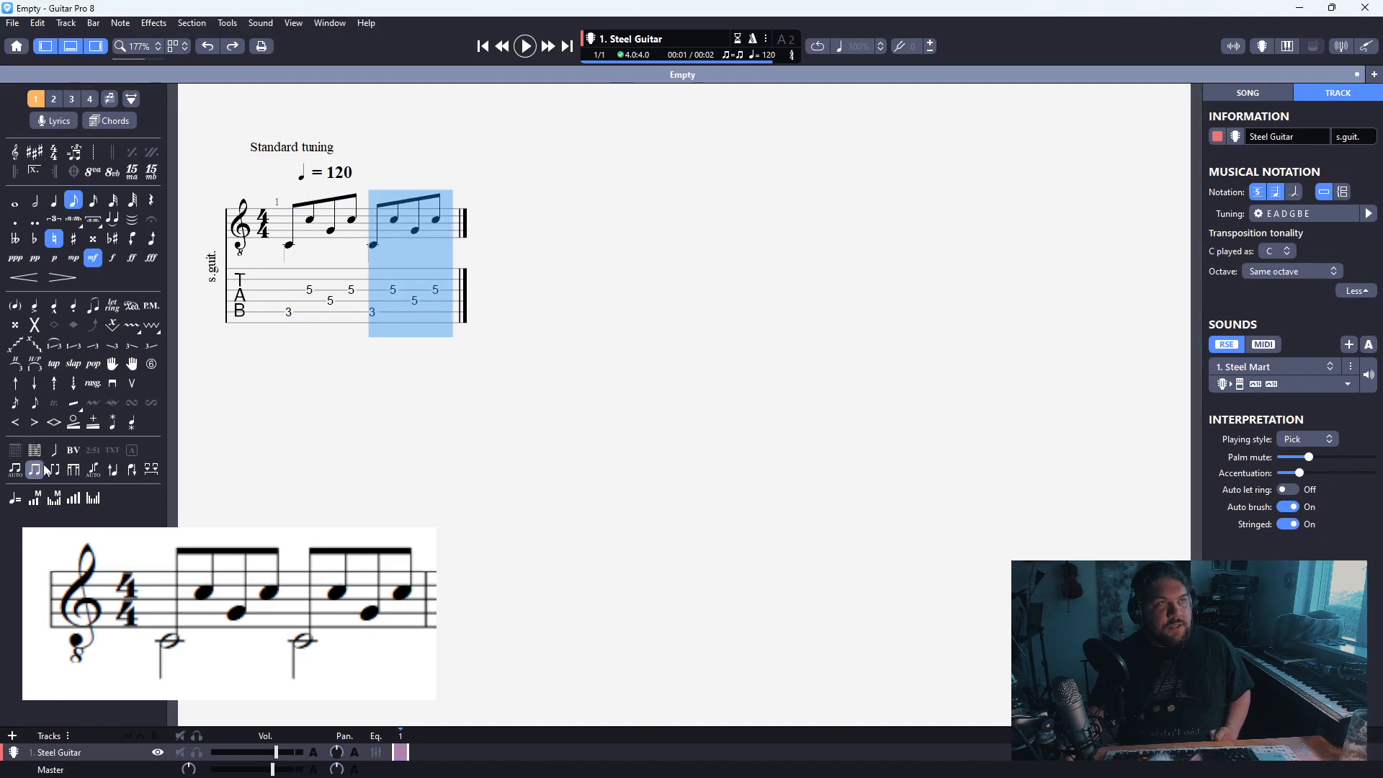
# Turn on multivoice mode to show both voices, and add an empty second bar
pyautogui.click(288, 301)
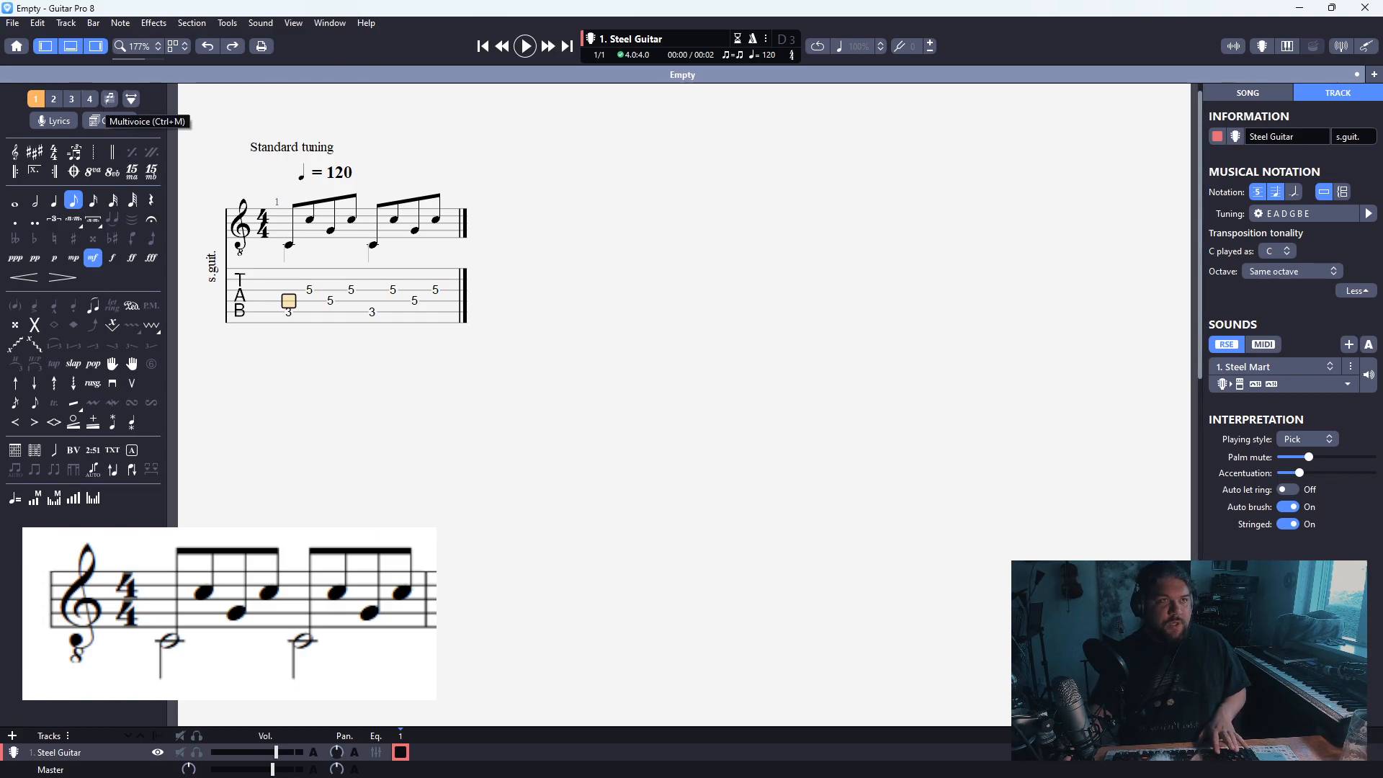
pyautogui.hotkey('ctrl', 'm')
pyautogui.click(435, 309)
pyautogui.press('Right')
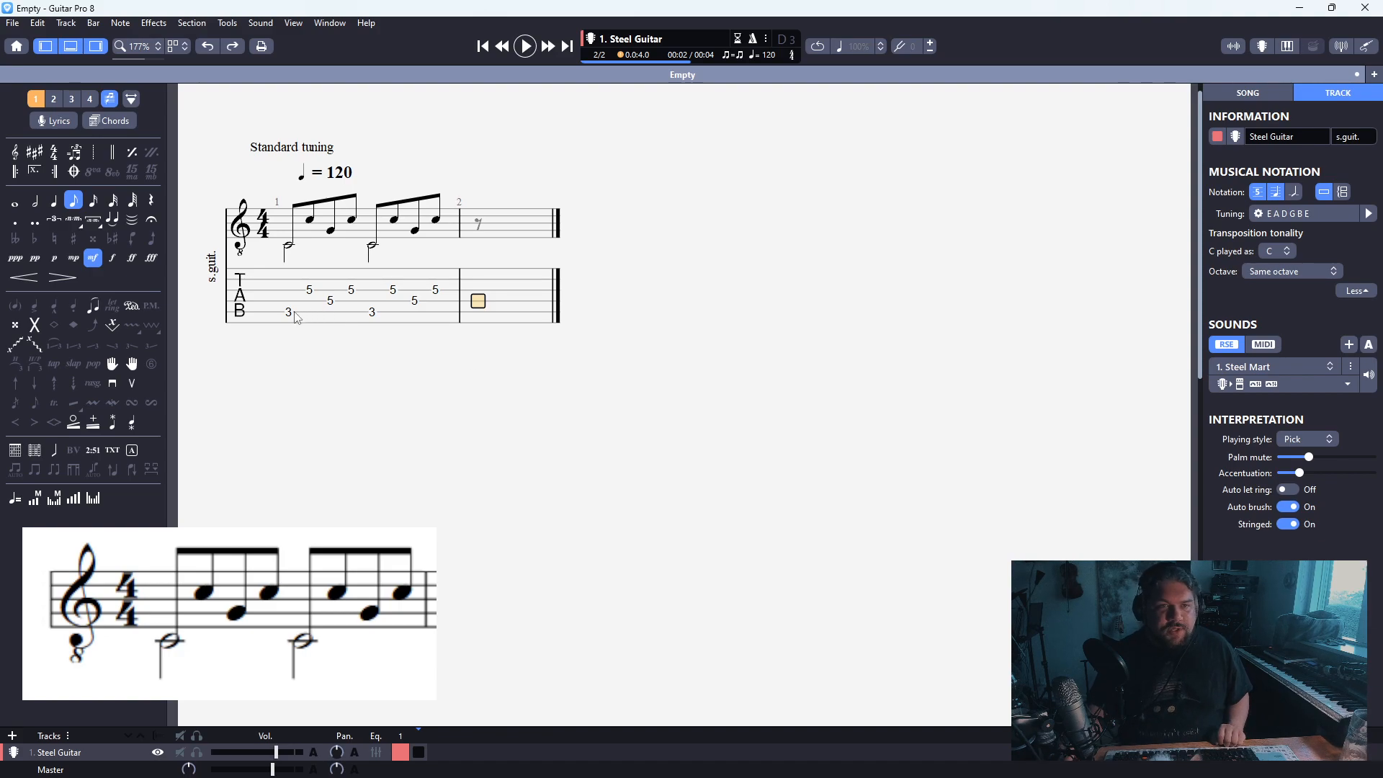
# Hide the track's tablature staff, keeping only the standard notation
pyautogui.click(1264, 197)
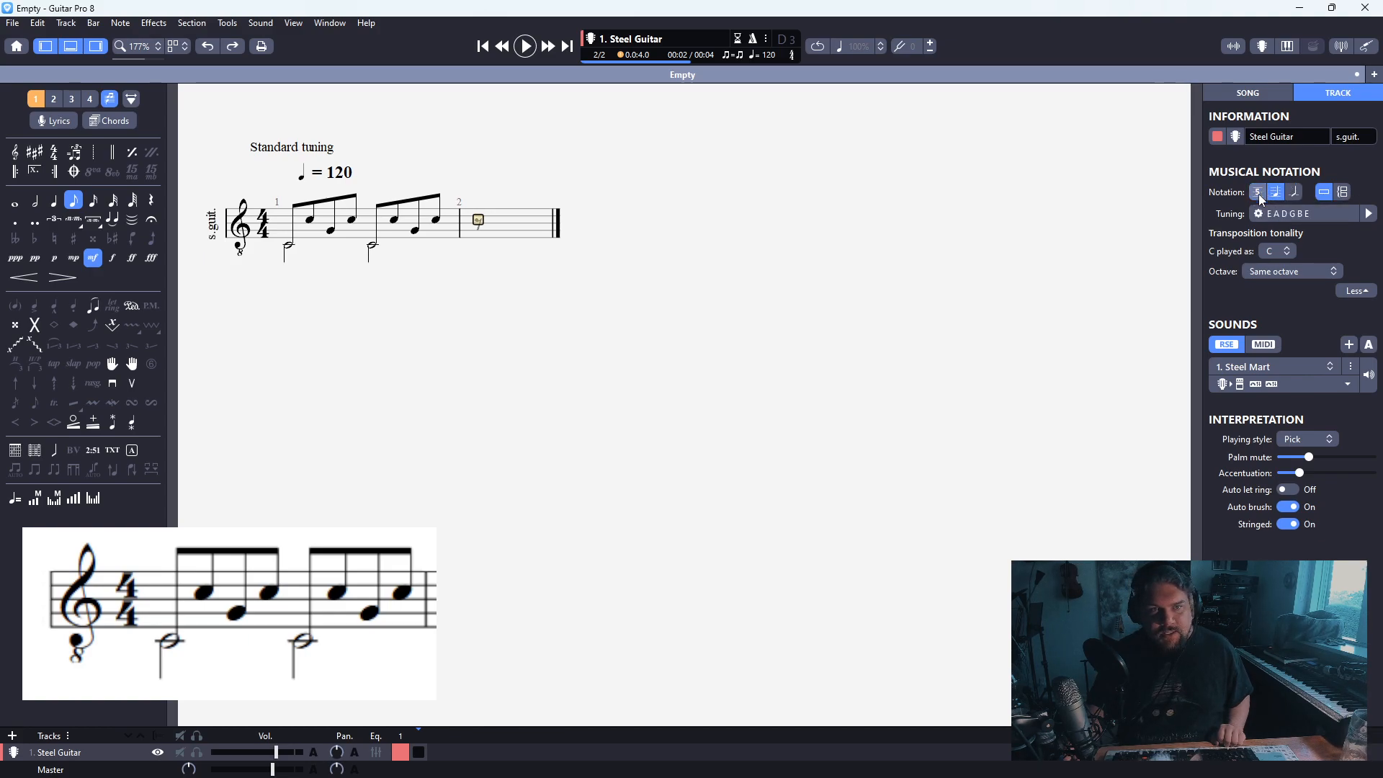